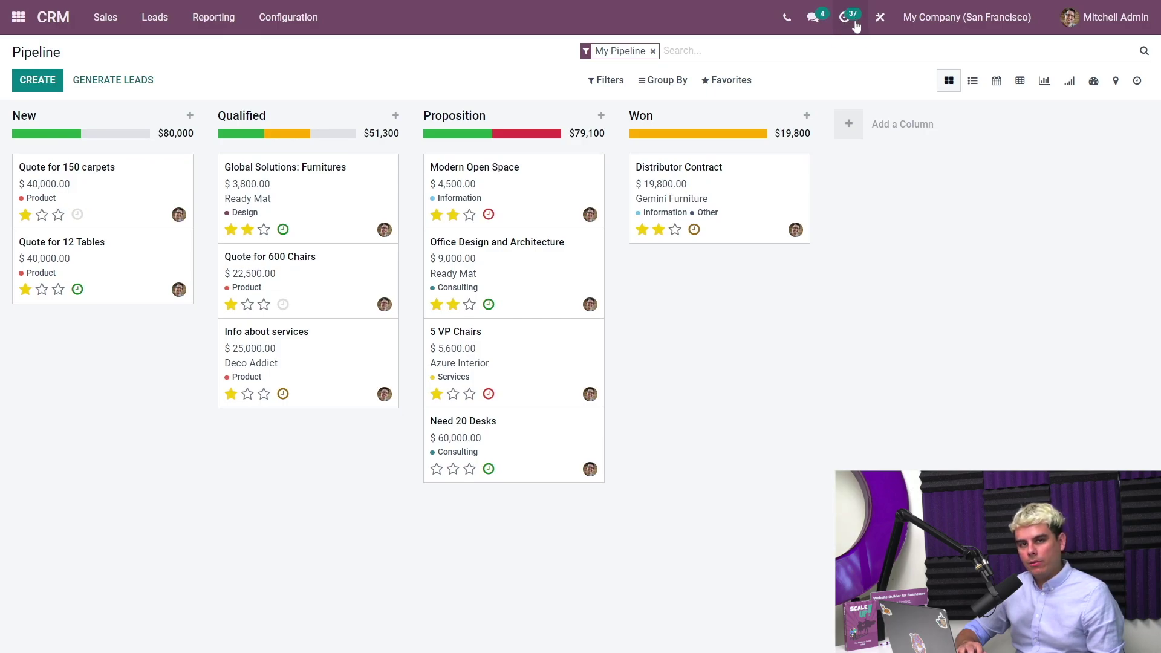
# - Review the pending activity counts per app and open the Lead/Opportunity activities
pyautogui.click(855, 24)
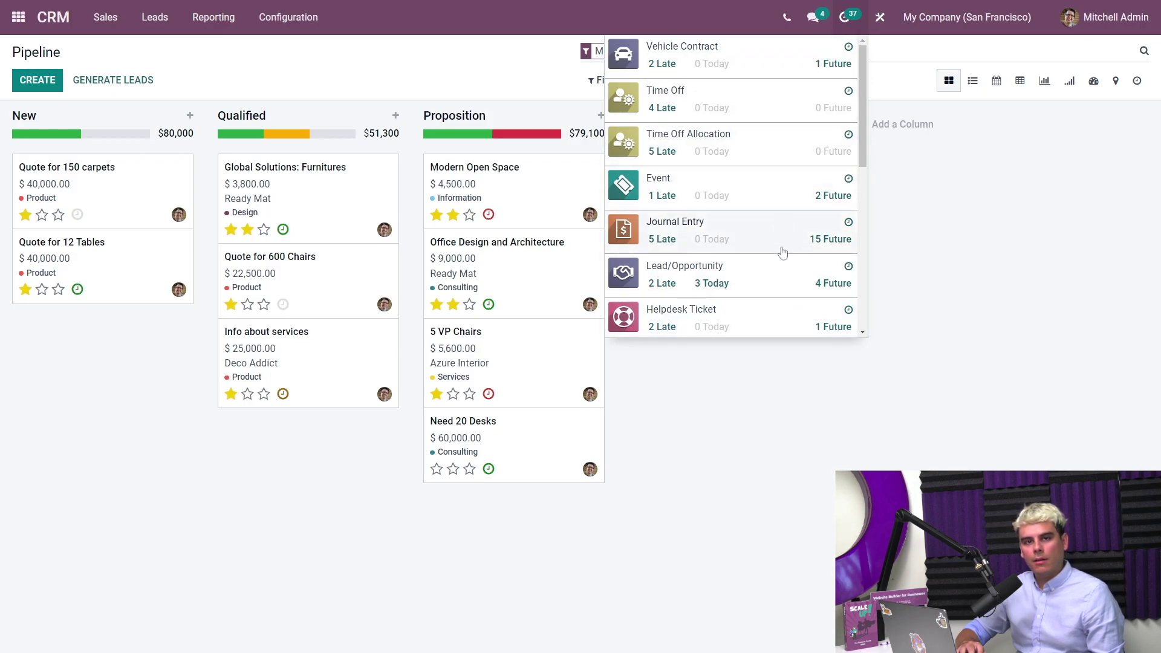
pyautogui.scroll(-1, 783, 289)
pyautogui.scroll(-8, 783, 288)
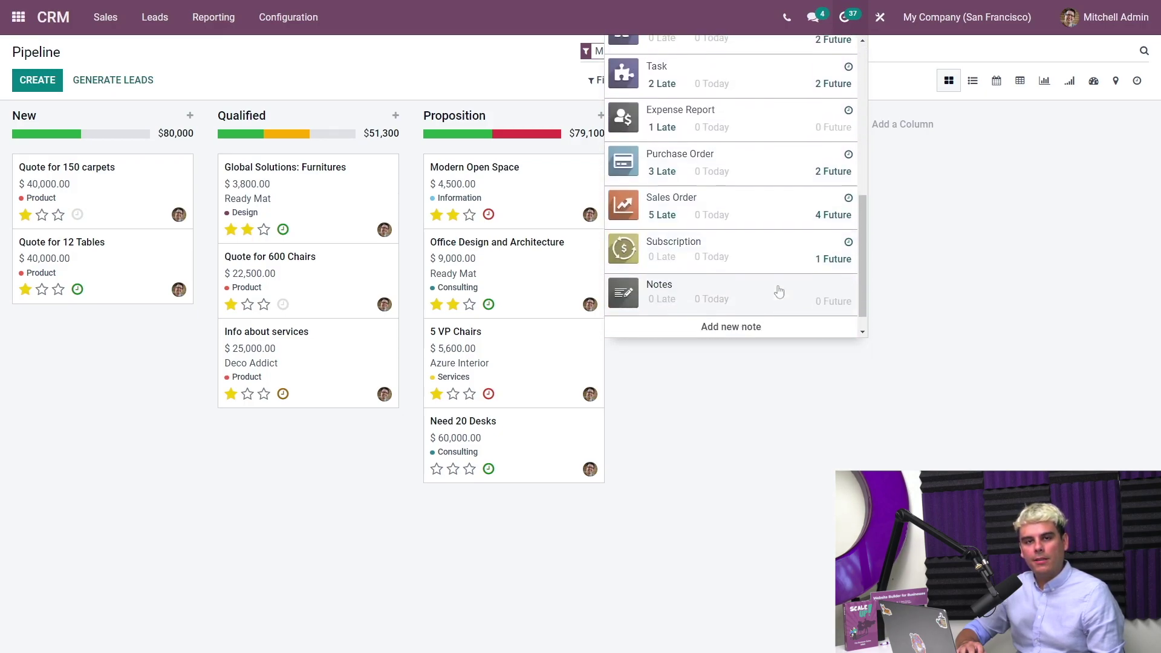
pyautogui.scroll(9, 776, 289)
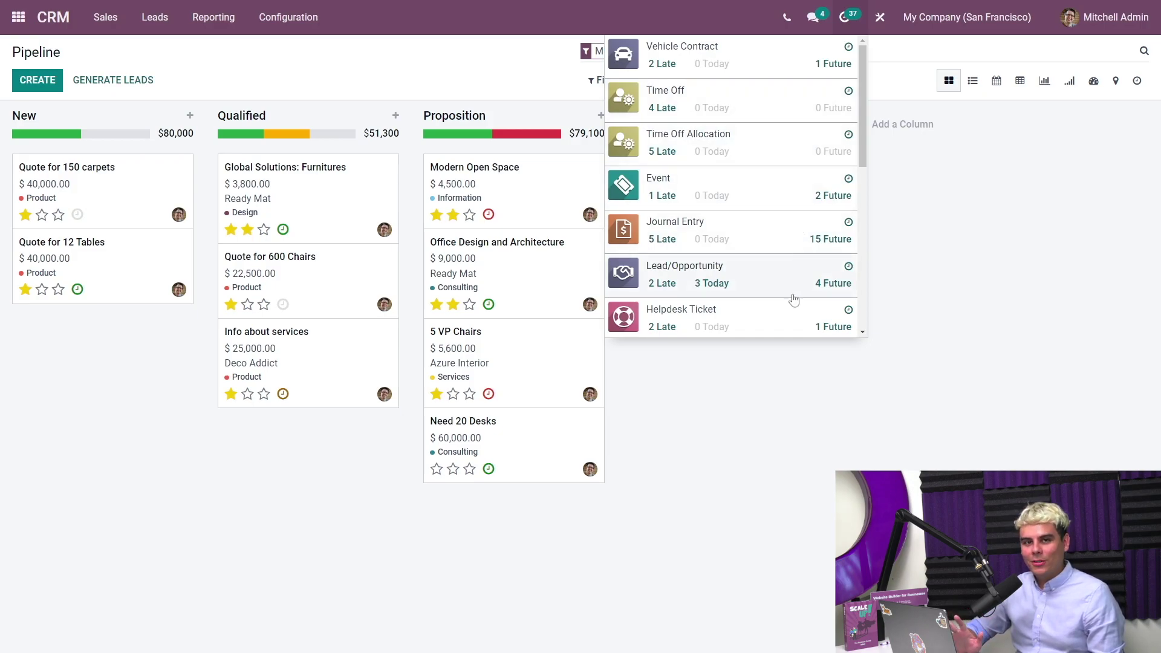
pyautogui.scroll(-2, 794, 305)
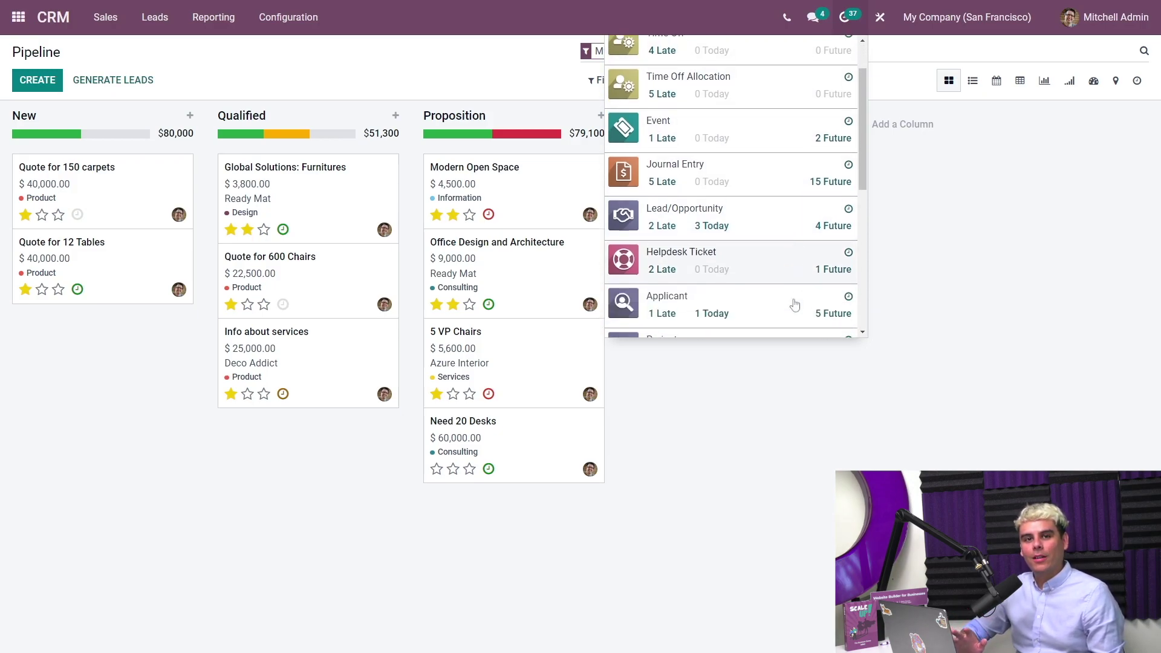
pyautogui.scroll(-2, 795, 304)
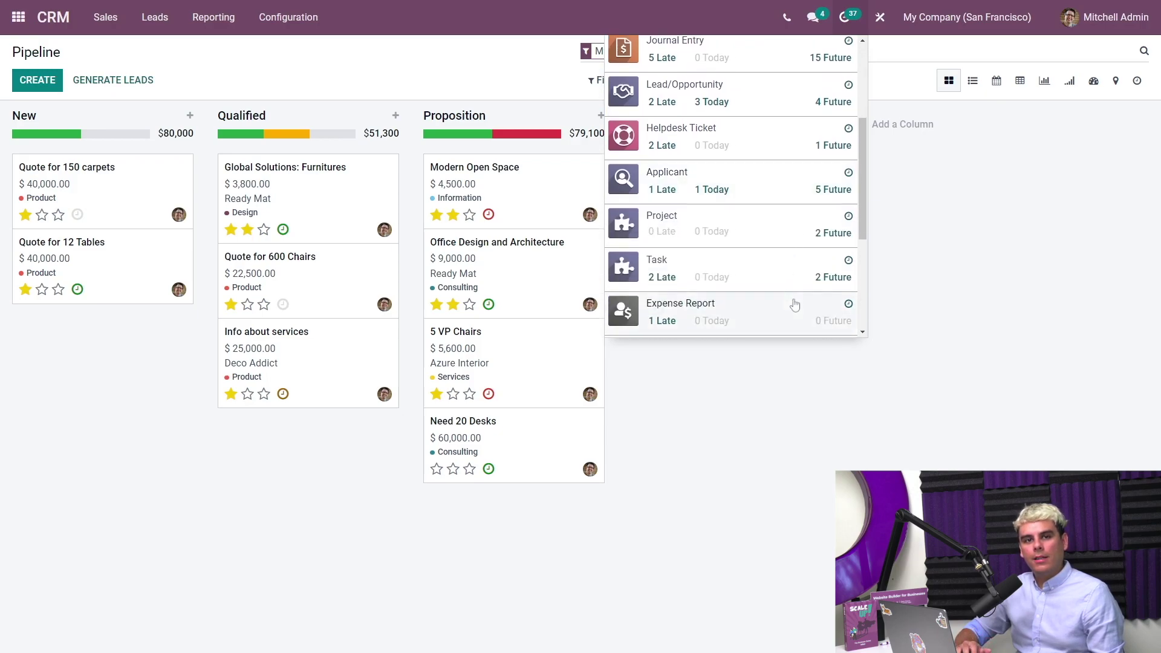
pyautogui.scroll(-1, 794, 305)
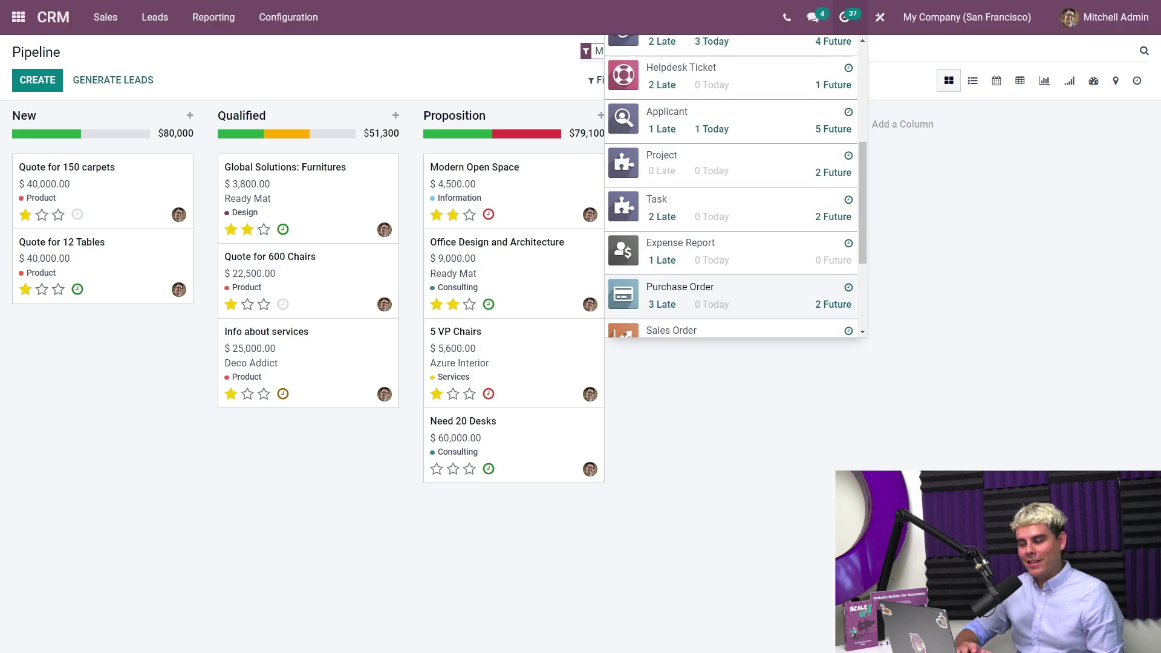
pyautogui.scroll(5, 792, 303)
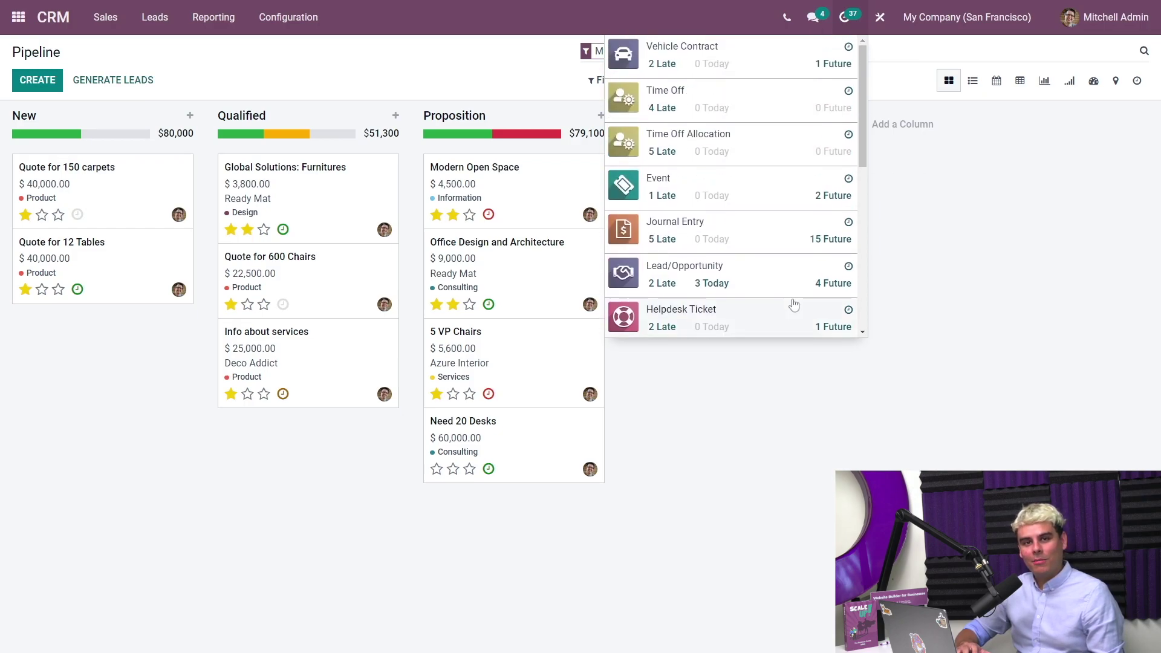
pyautogui.click(755, 277)
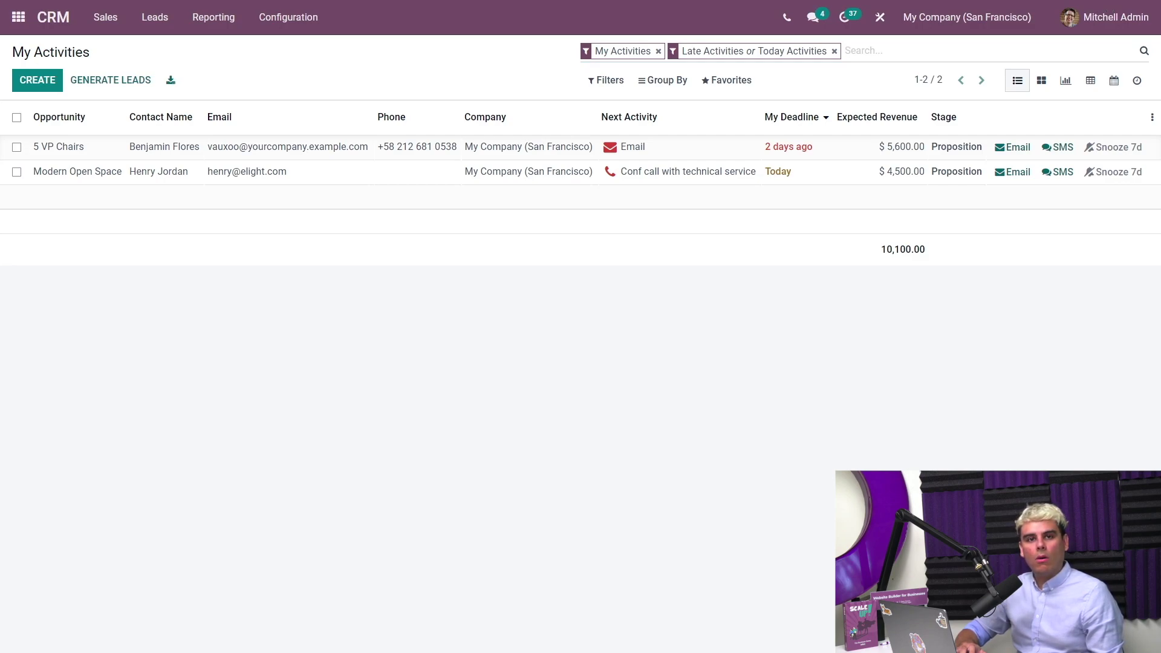
# - Focus the search bar of the My Activities list showing 5 VP Chairs and Modern Open Space
pyautogui.click(865, 50)
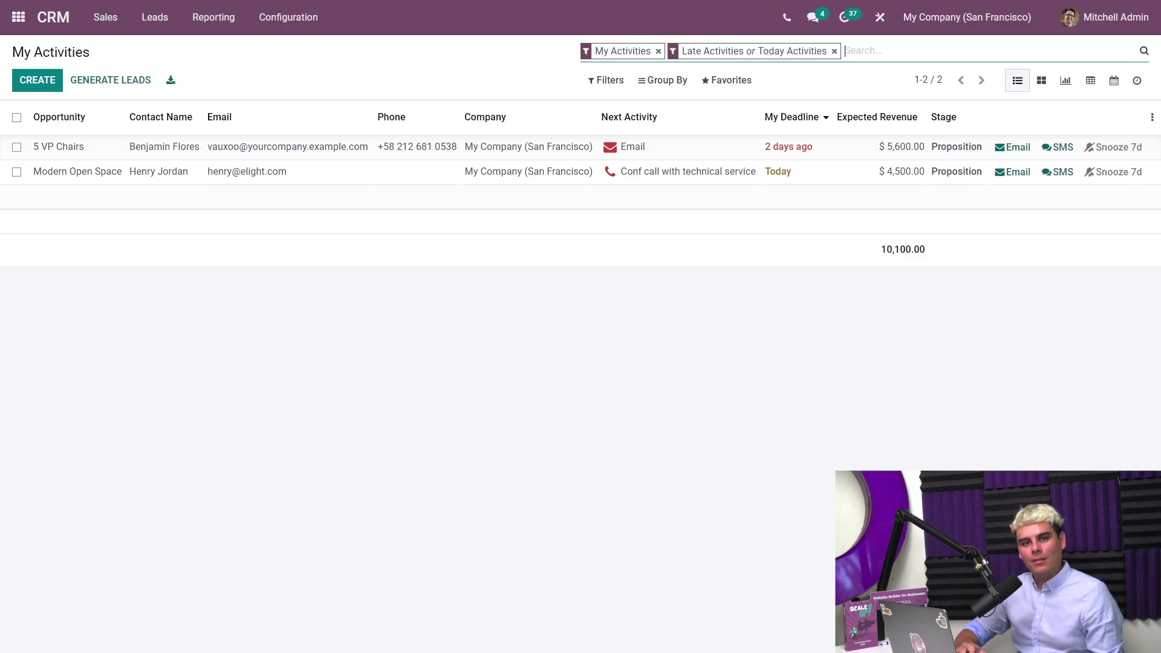
# - Show the 4 future Lead/Opportunity activities, then drop the Future Activities filter to list all nine
pyautogui.click(852, 18)
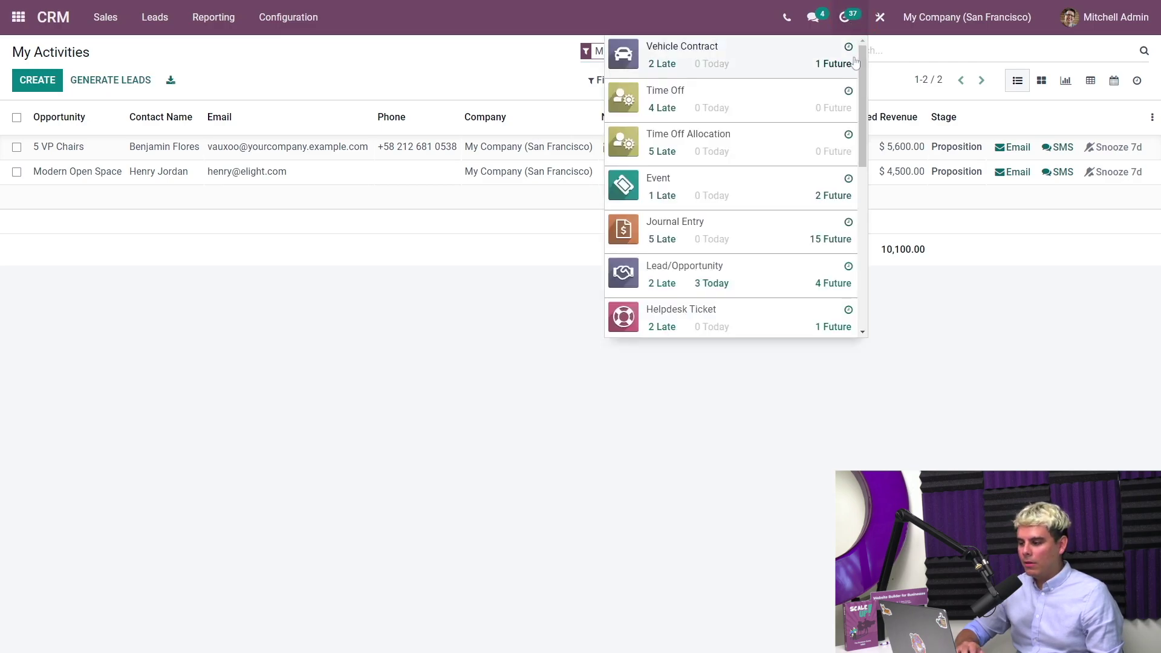
pyautogui.moveTo(861, 98)
pyautogui.mouseDown()
pyautogui.moveTo(856, 186)
pyautogui.moveTo(849, 91)
pyautogui.mouseUp()
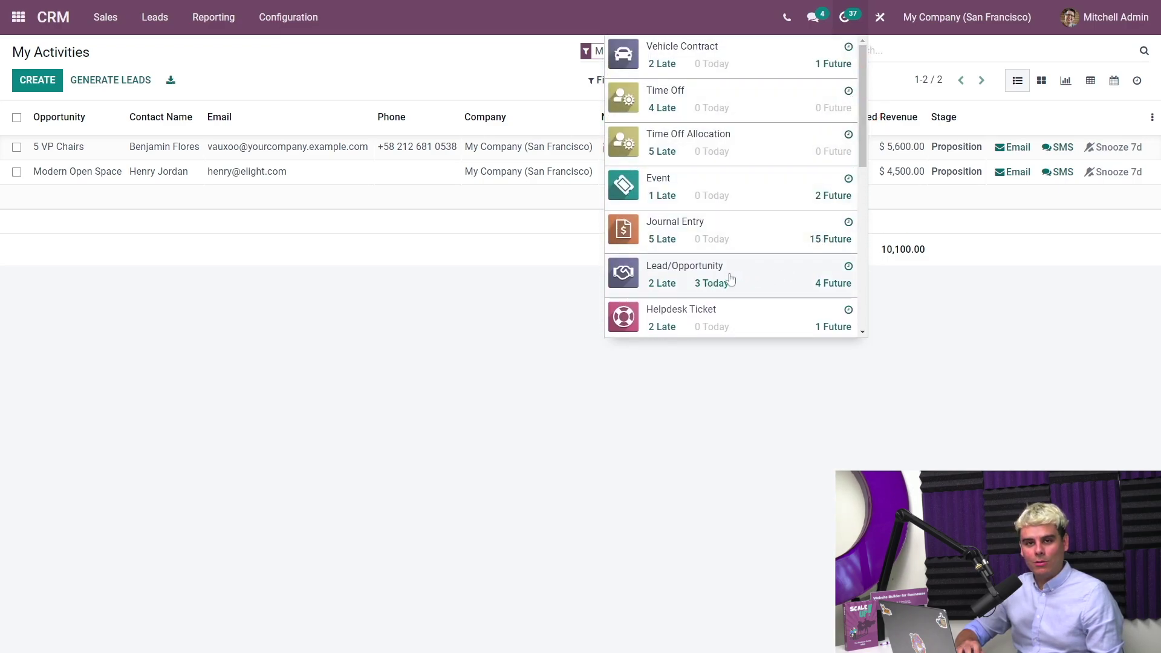
pyautogui.click(825, 287)
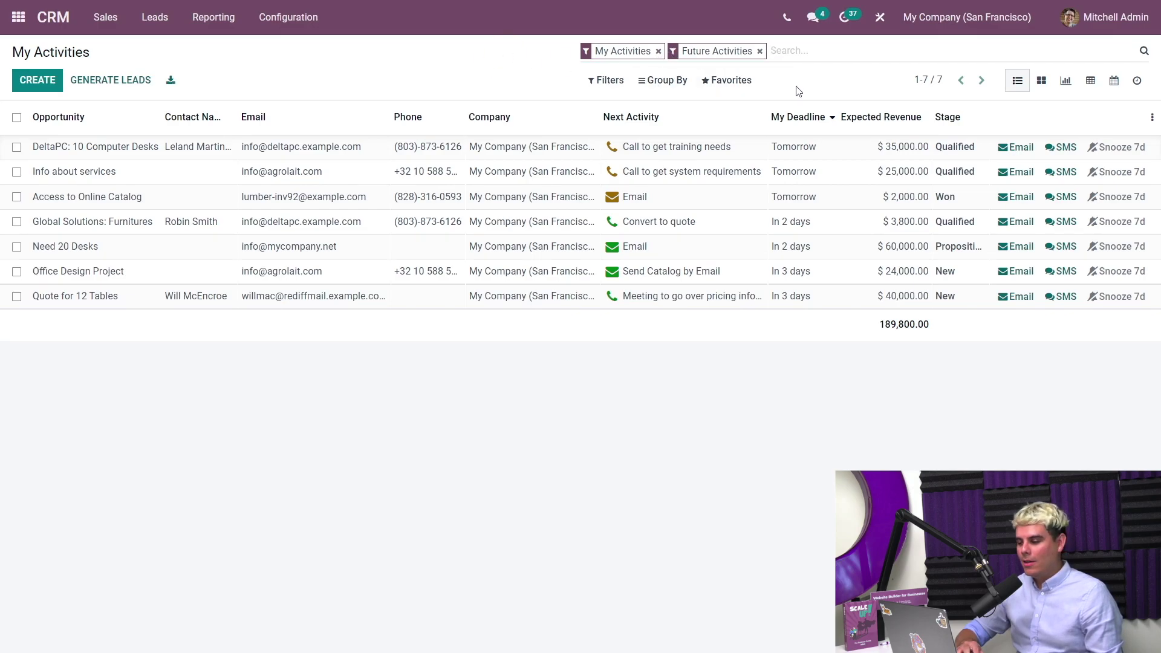
pyautogui.click(760, 51)
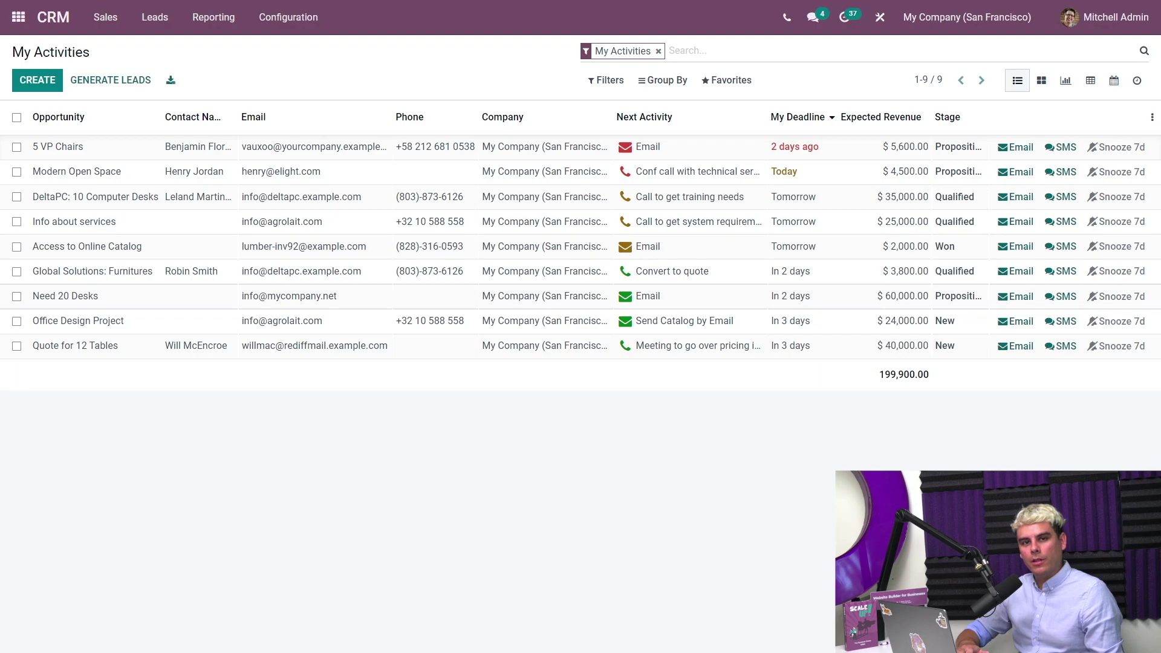
# - Open 5 VP Chairs and start a follower message with Azure Interior kept as recipient
pyautogui.click(117, 153)
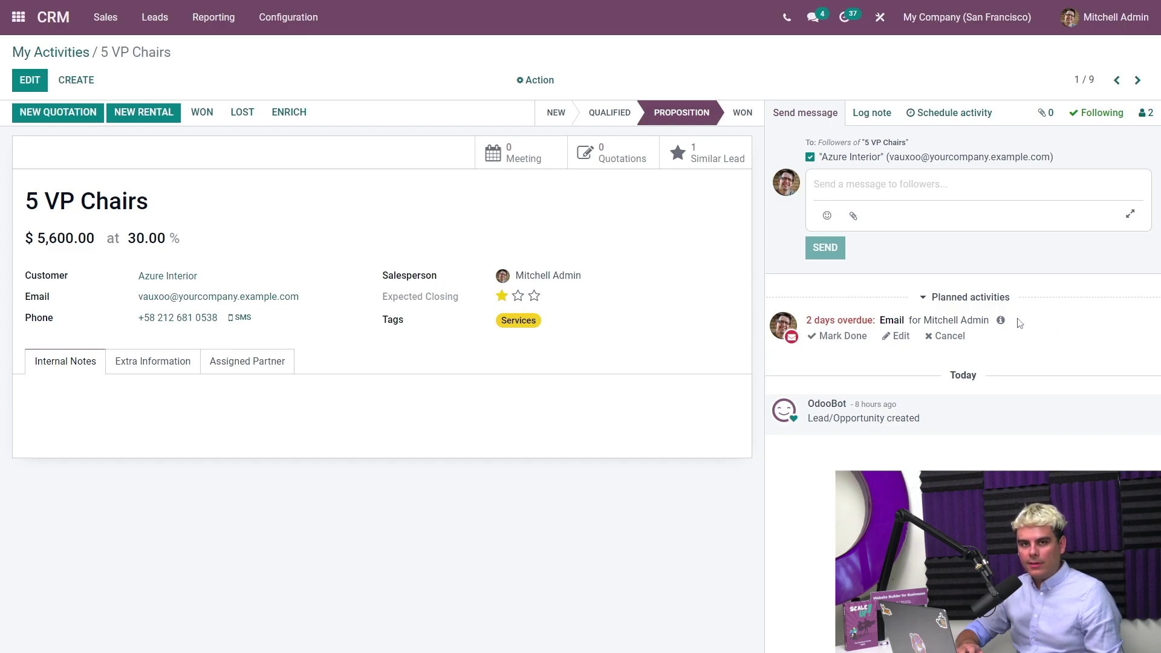
pyautogui.moveTo(1018, 321)
pyautogui.mouseDown()
pyautogui.moveTo(803, 329)
pyautogui.moveTo(1035, 322)
pyautogui.mouseUp()
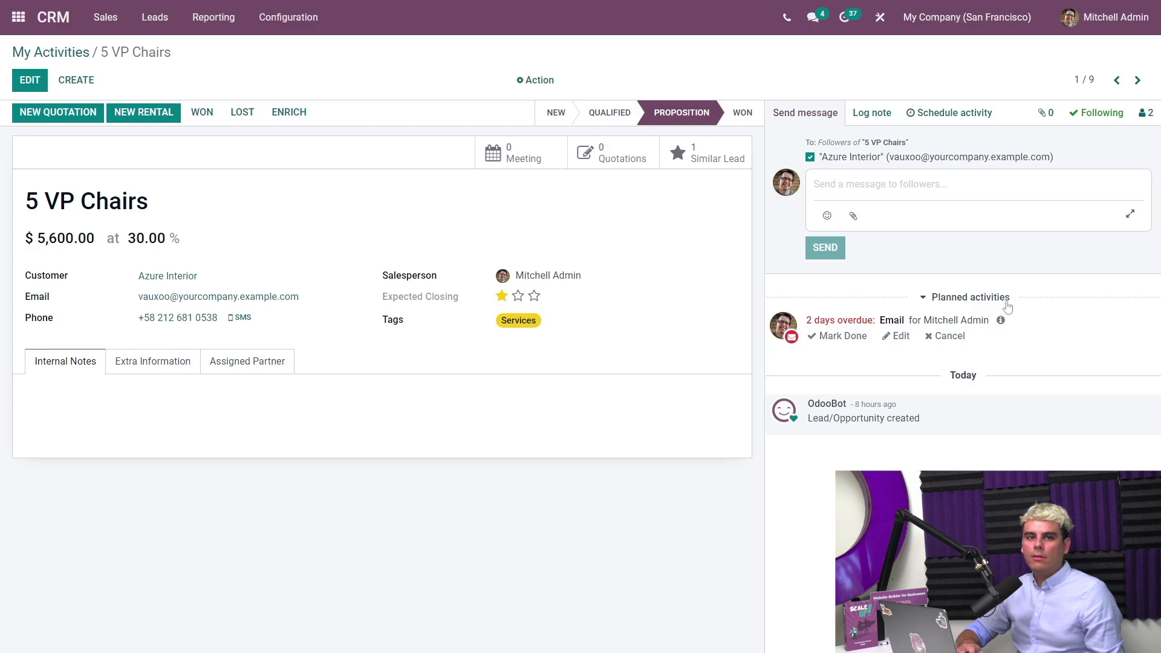
pyautogui.click(806, 115)
pyautogui.click(807, 117)
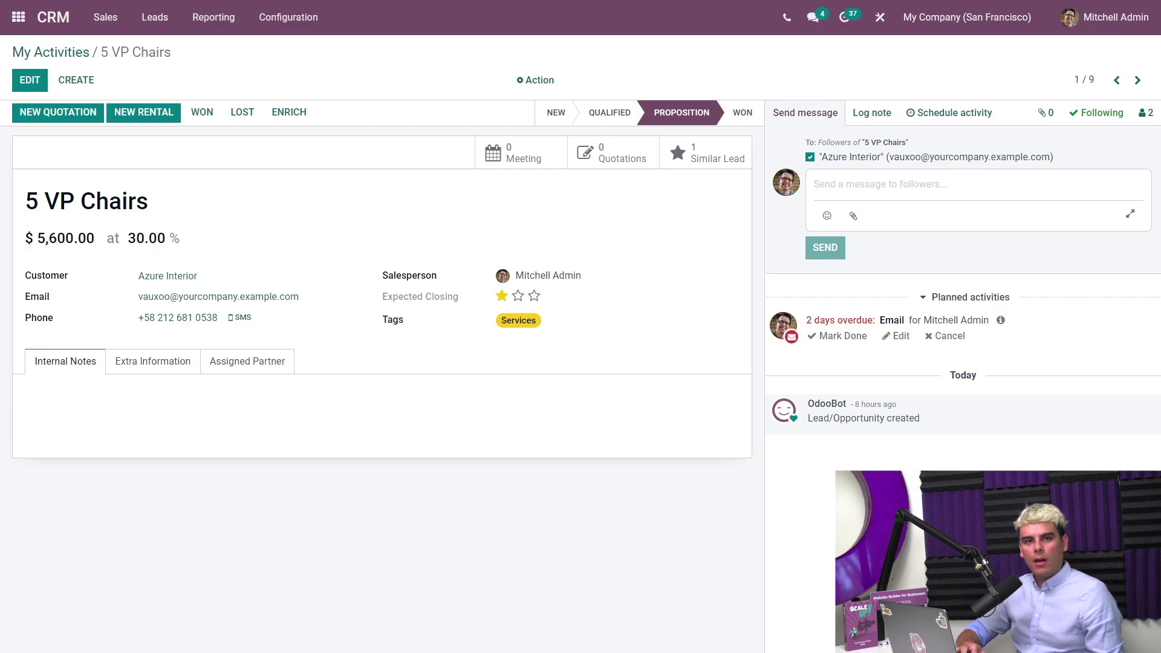
pyautogui.click(863, 186)
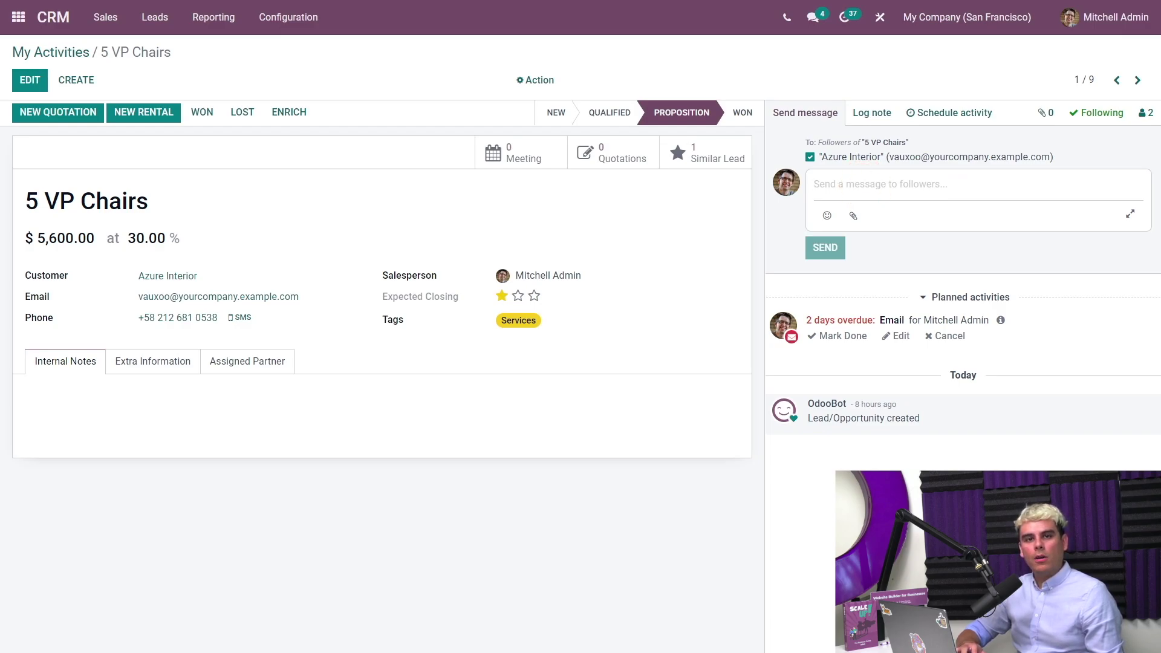
pyautogui.click(811, 158)
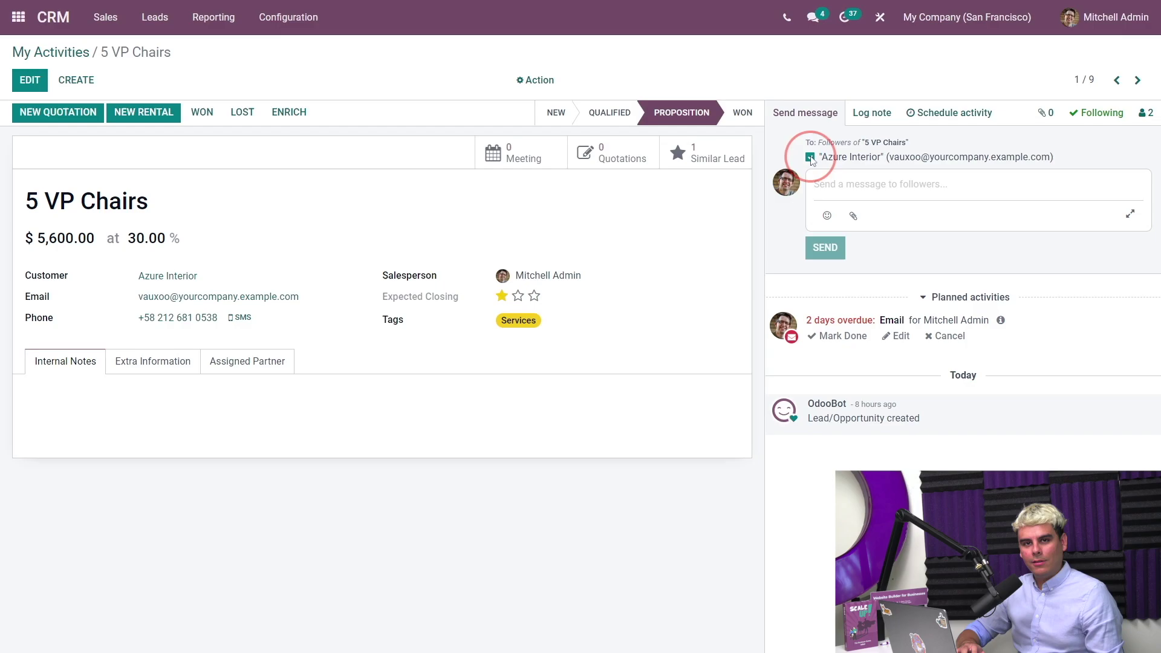
pyautogui.click(811, 158)
# - Paste the thank-you greeting, add 'I appreciate it!', and send the message
pyautogui.click(964, 189)
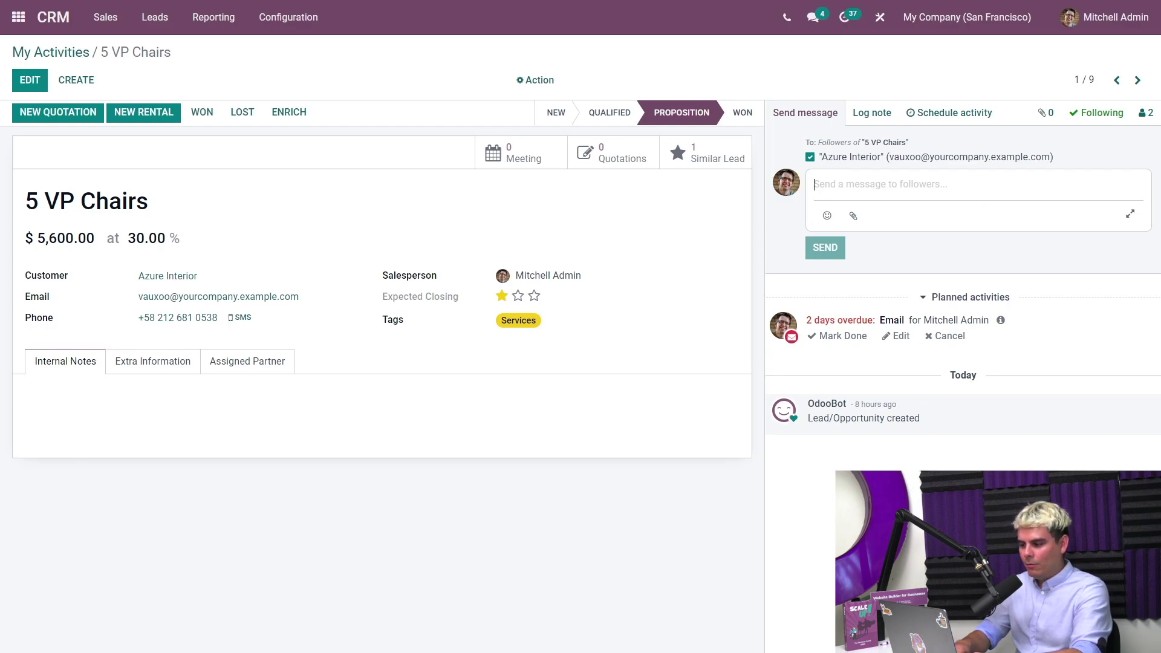
pyautogui.write('Thanks for reaching out to Stealthy Wood!')
pyautogui.write('I appreciate it')
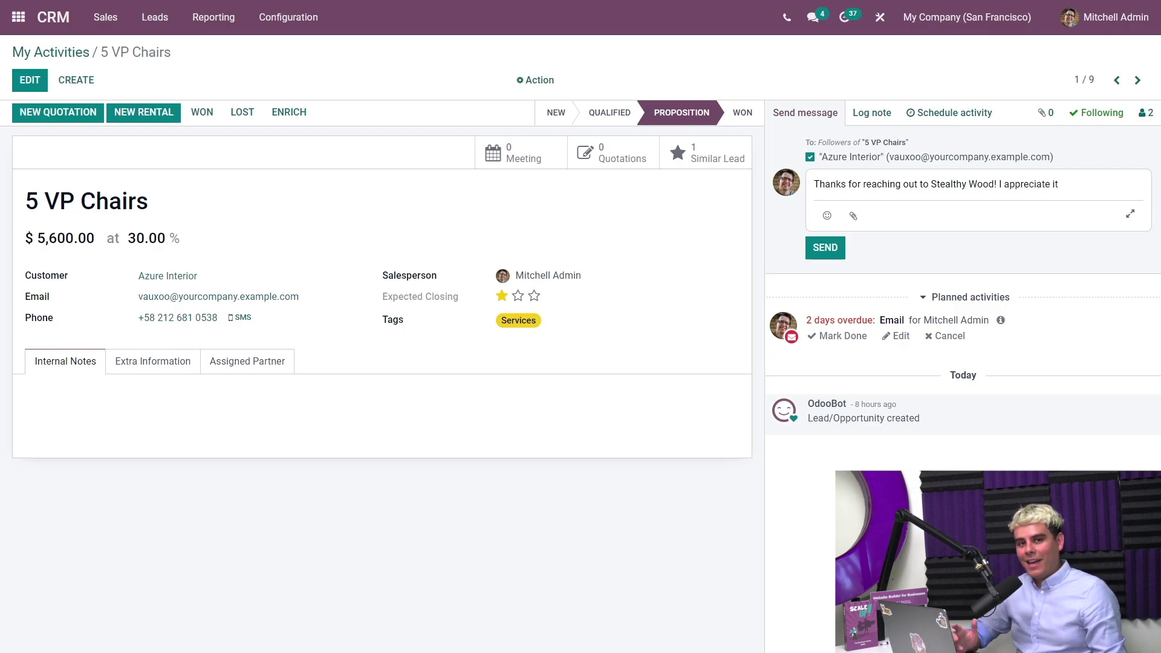
pyautogui.write('!')
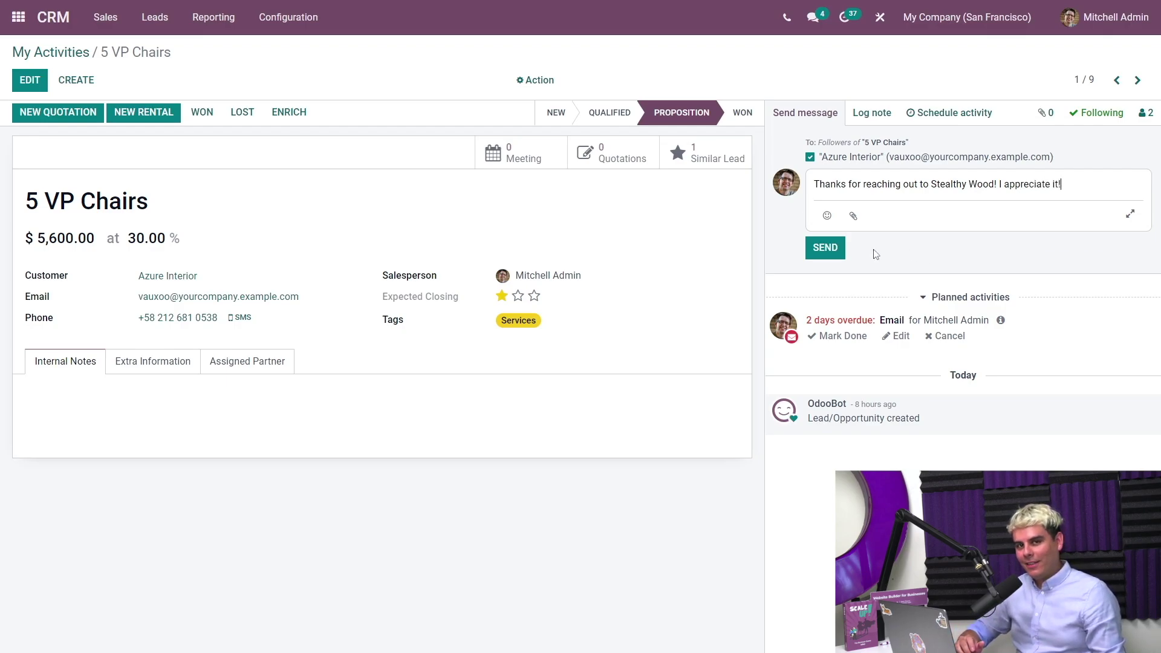
pyautogui.click(826, 248)
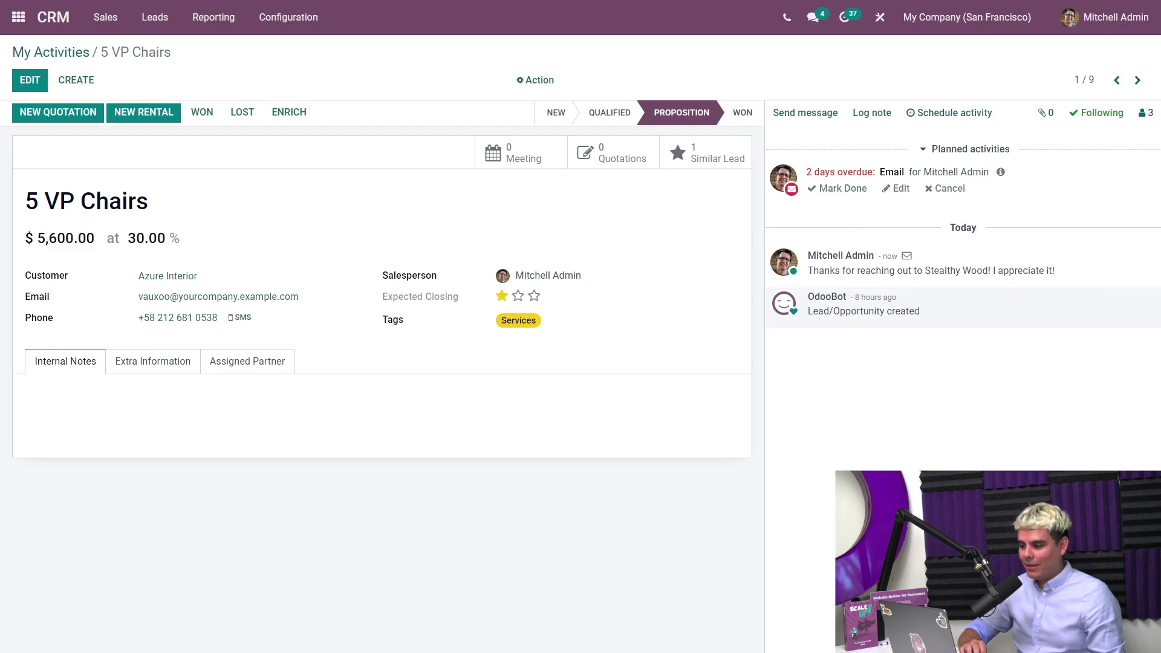
# - Mark the overdue email on 5 VP Chairs done and schedule a follow-up activity
pyautogui.click(844, 189)
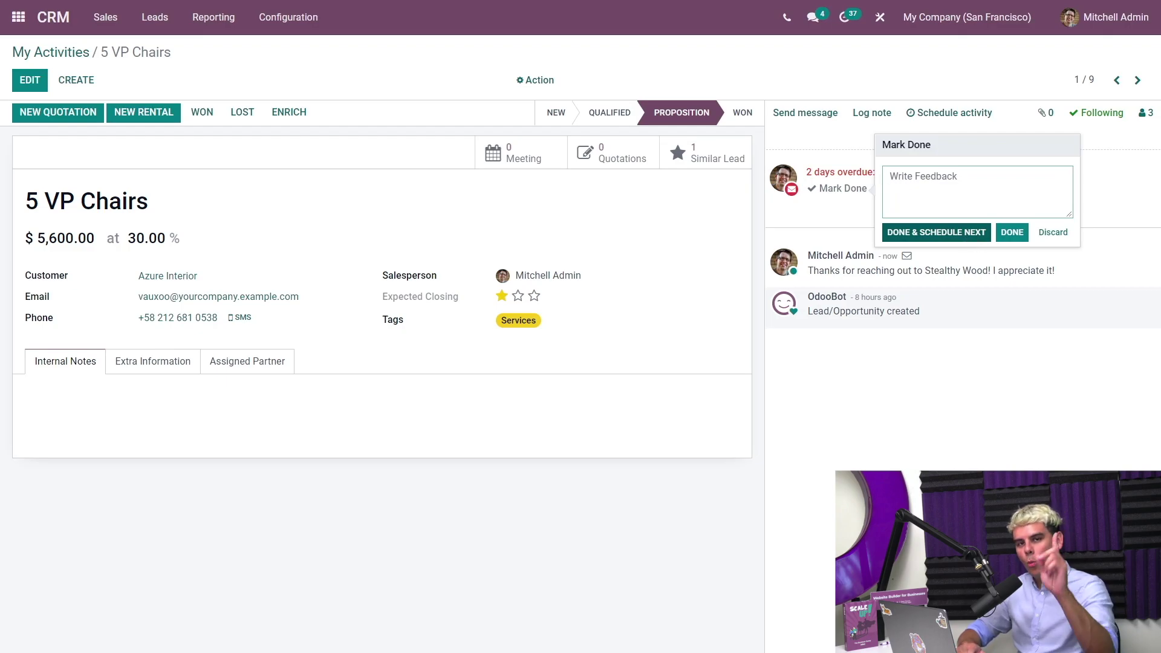
pyautogui.click(968, 235)
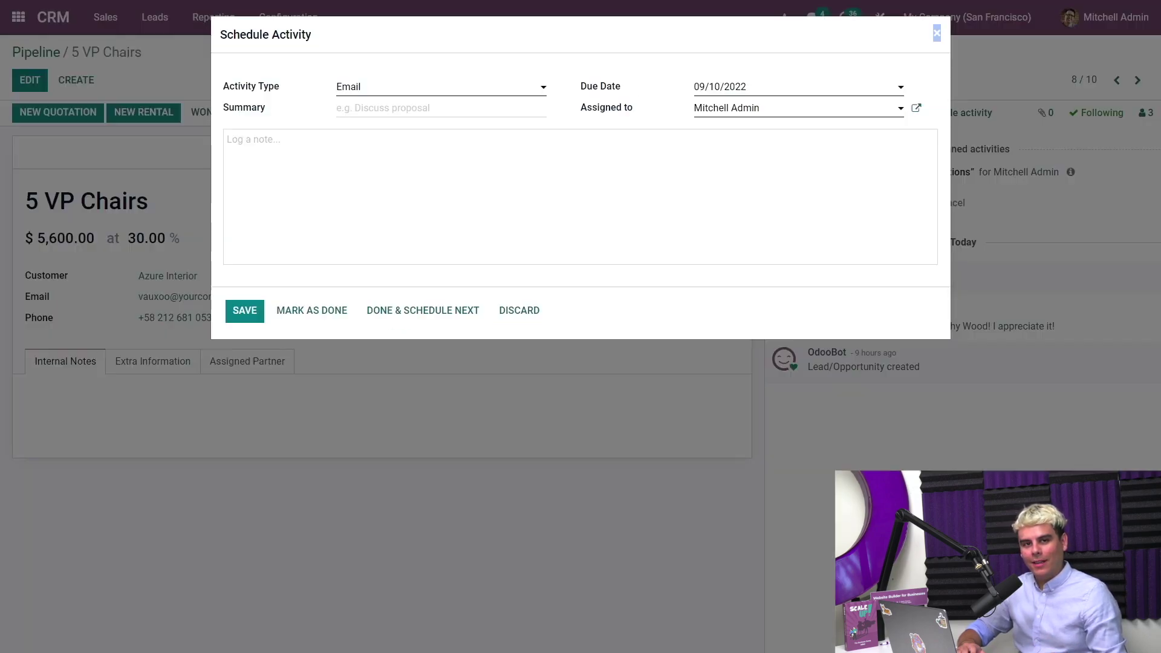
# - Check the activity's assignee list, keeping the current user assigned
pyautogui.click(668, 111)
pyautogui.click(670, 107)
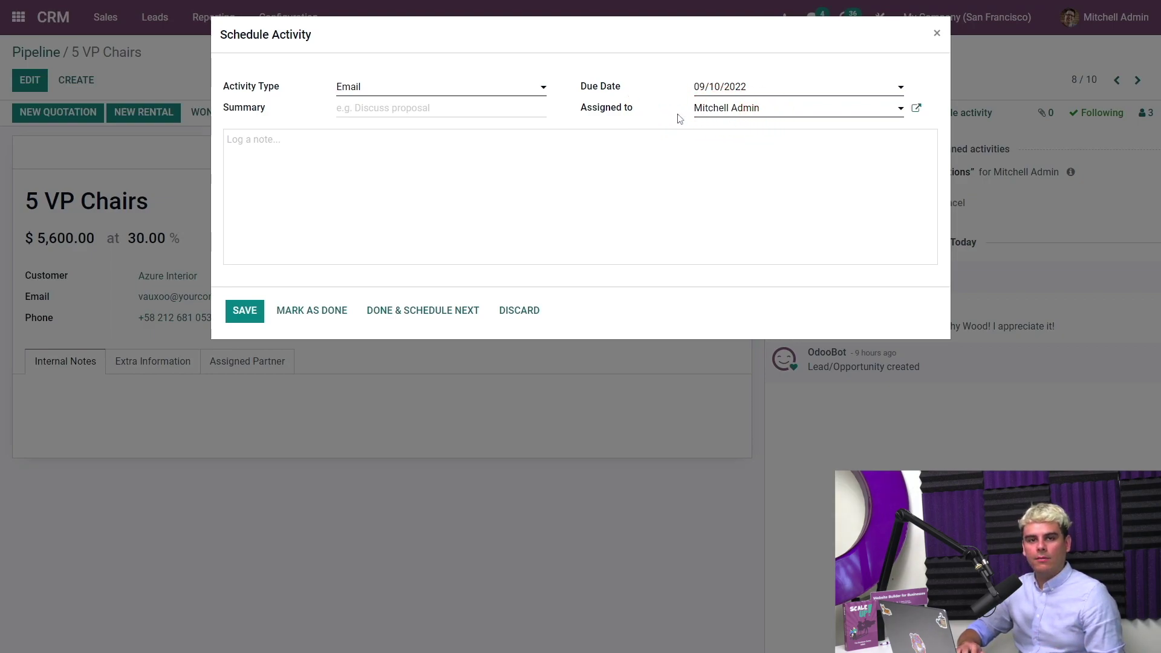
pyautogui.click(696, 112)
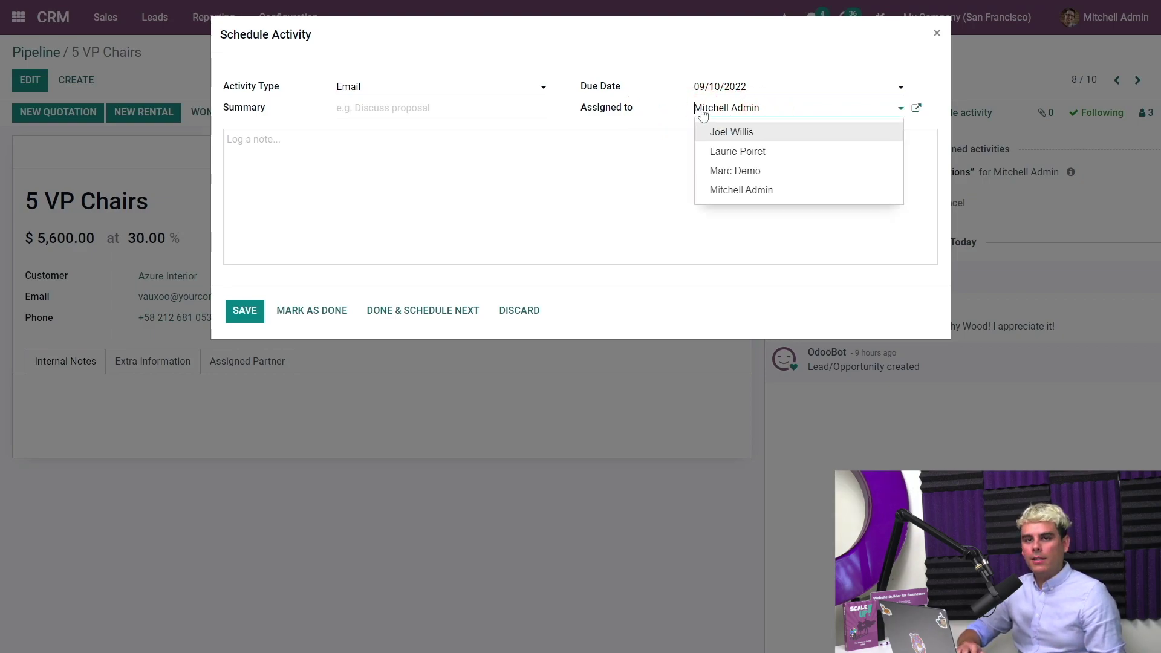
pyautogui.click(664, 110)
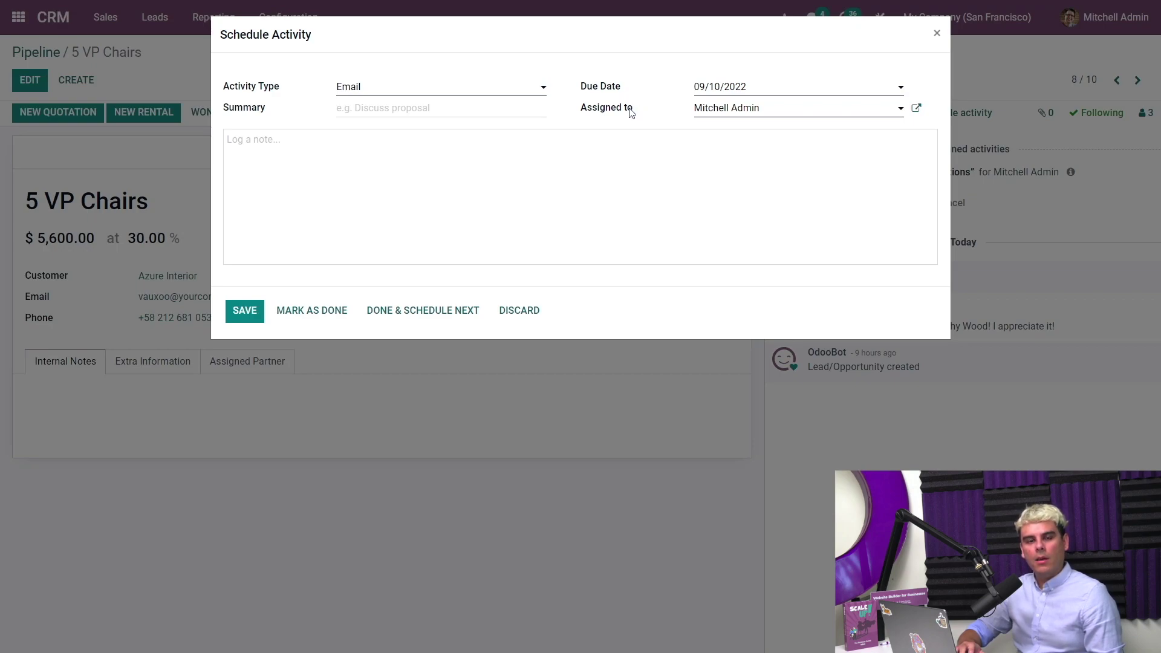
pyautogui.click(287, 87)
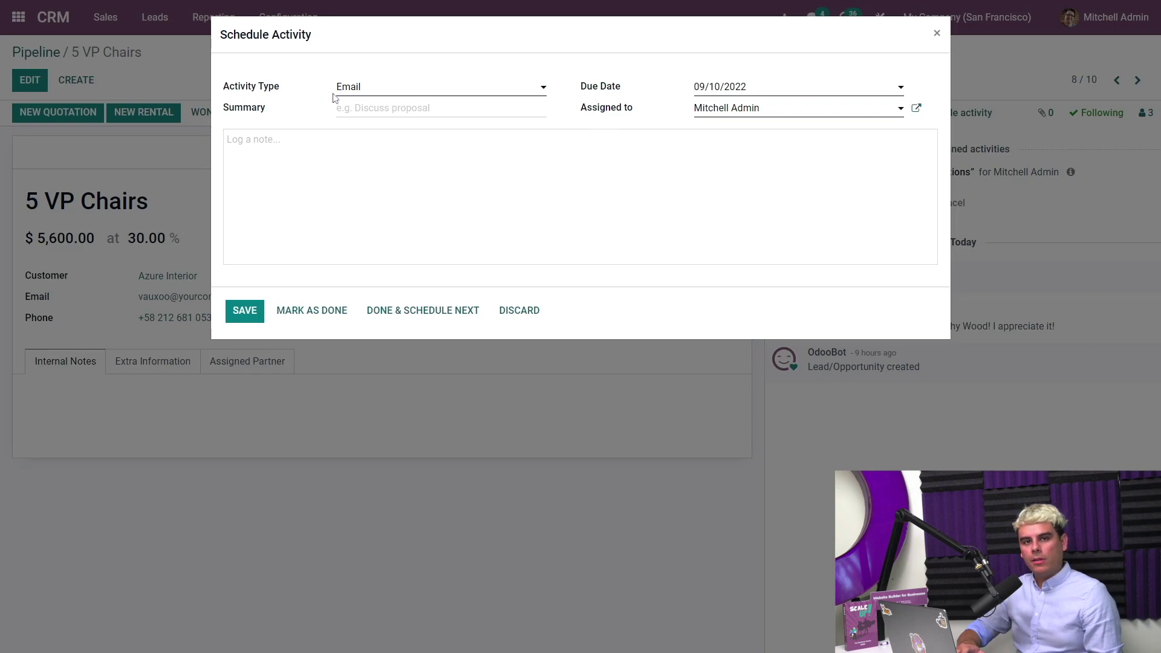
# - Make the activity a Call summarized 'Discuss chair options', due 11 September 2022
pyautogui.click(546, 90)
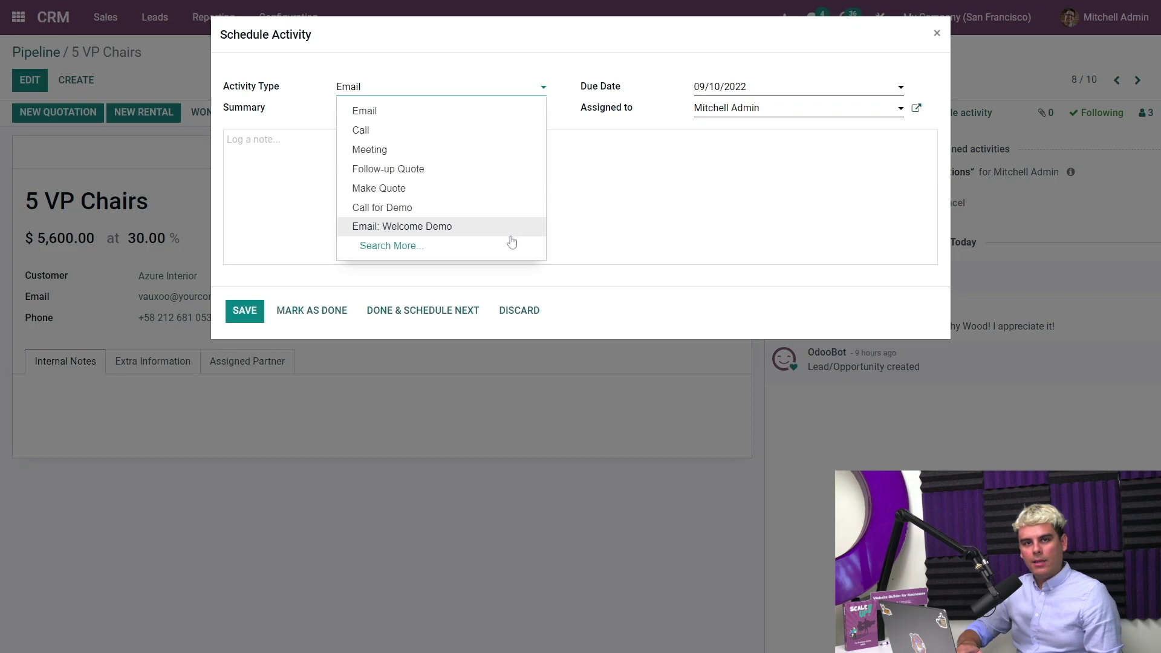
pyautogui.click(496, 130)
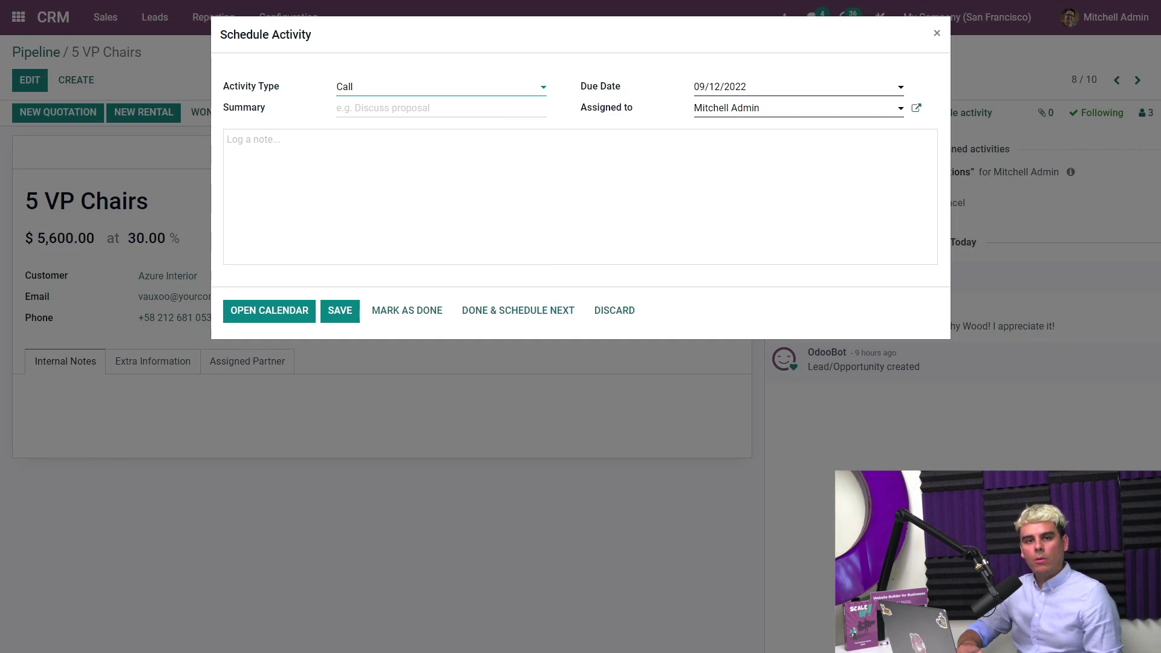
pyautogui.press('Tab')
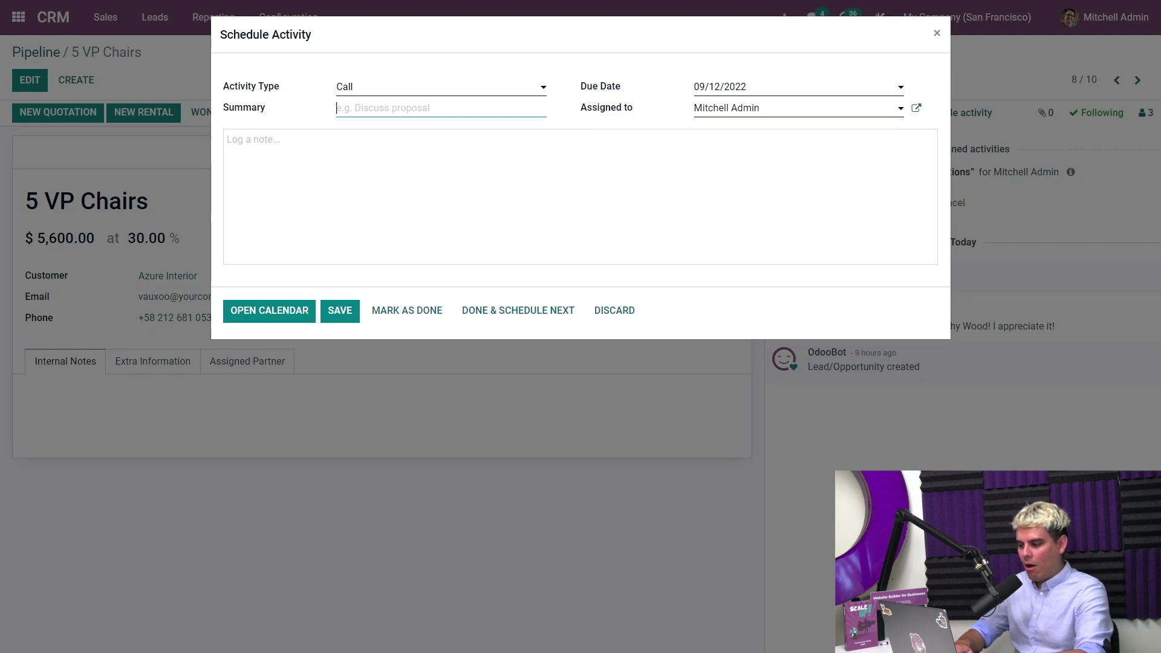
pyautogui.write('Discuss chair options')
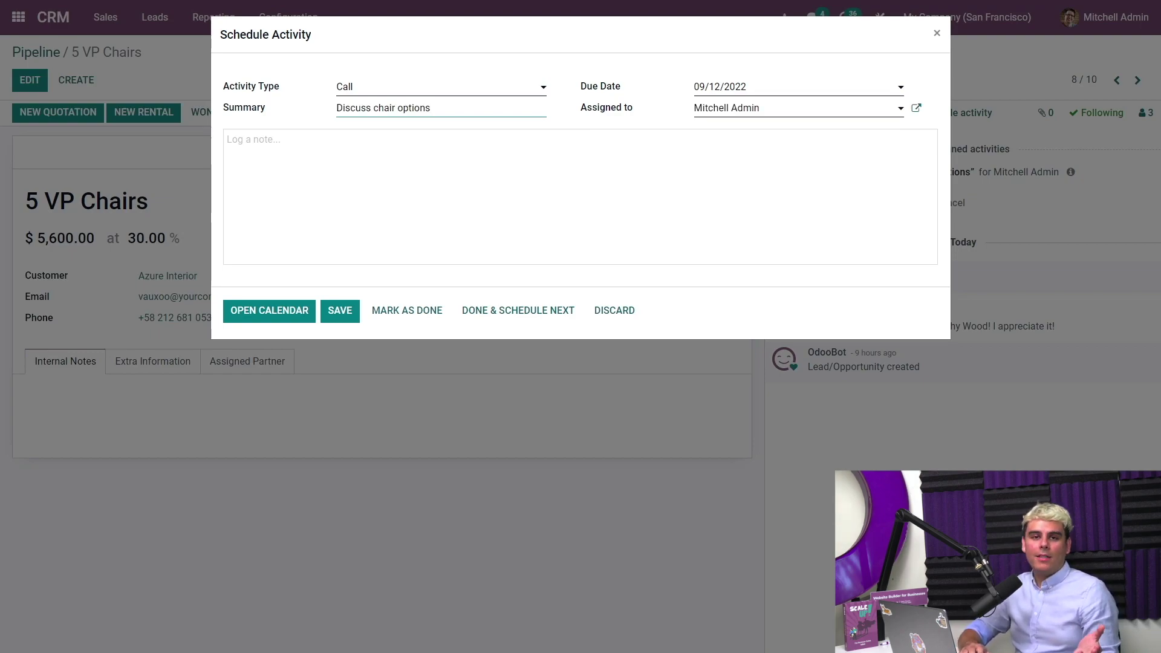
pyautogui.click(749, 89)
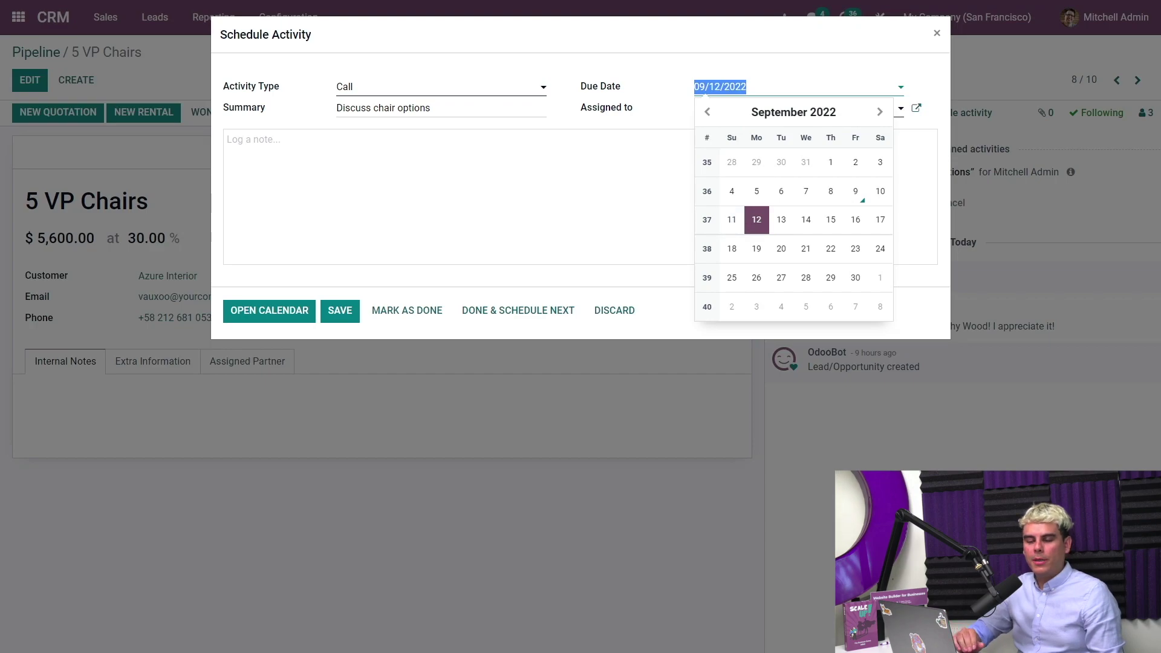
pyautogui.click(733, 222)
pyautogui.click(734, 223)
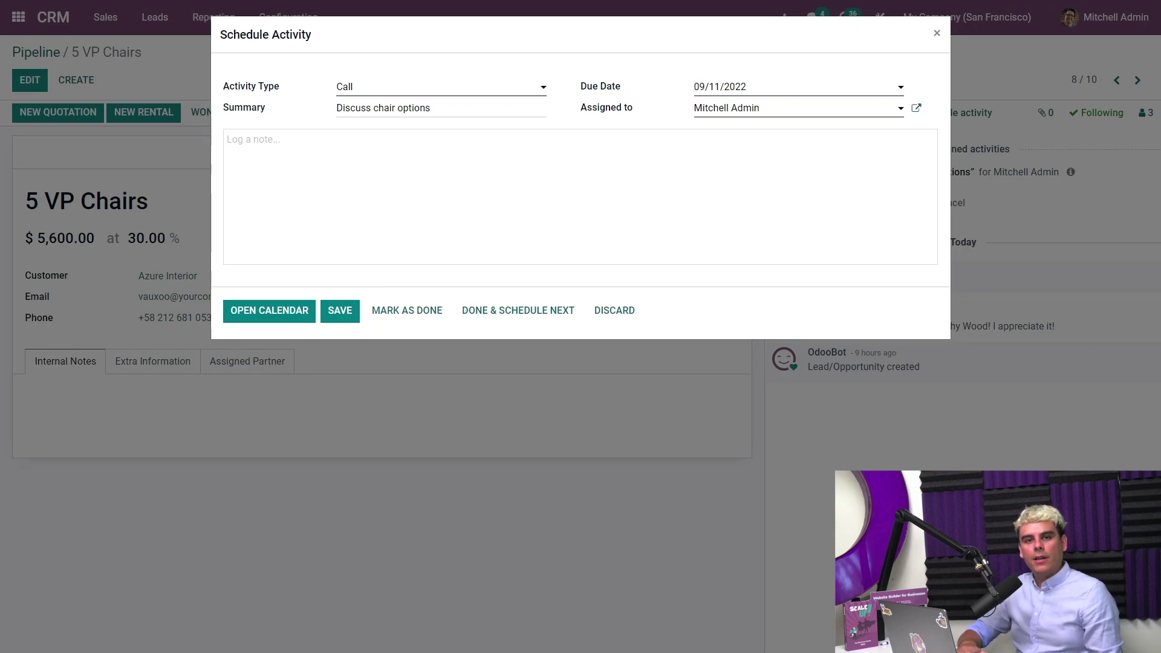
pyautogui.click(227, 139)
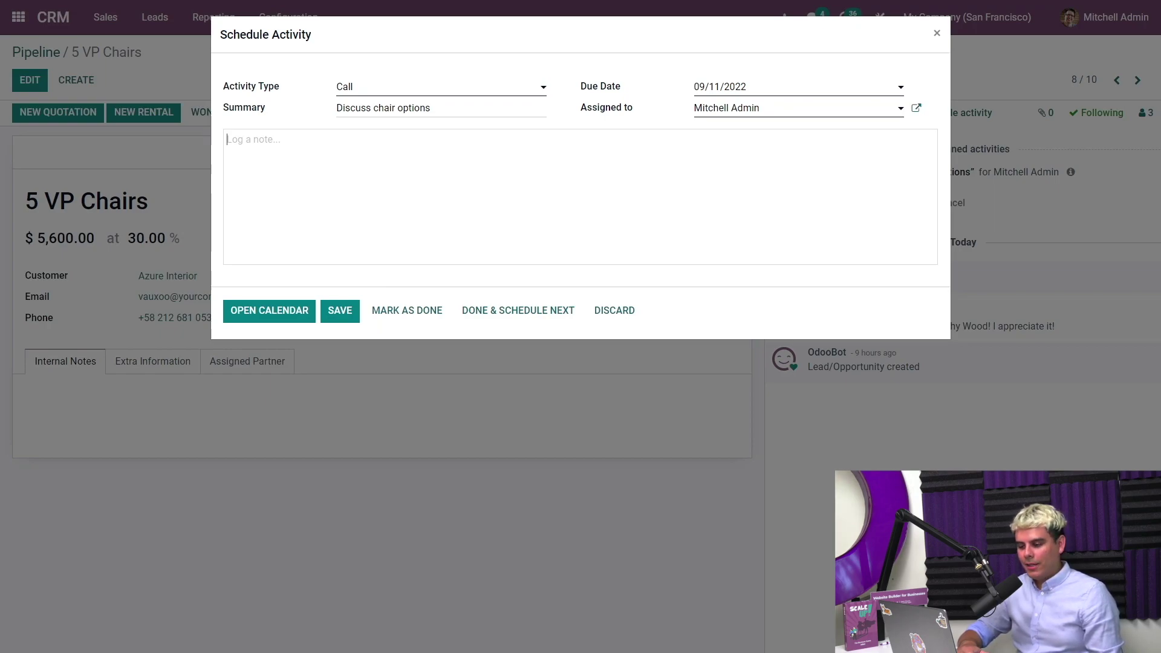
# - Save the call and verify 'Discuss chair options' is planned, due in 2 days
pyautogui.click(338, 309)
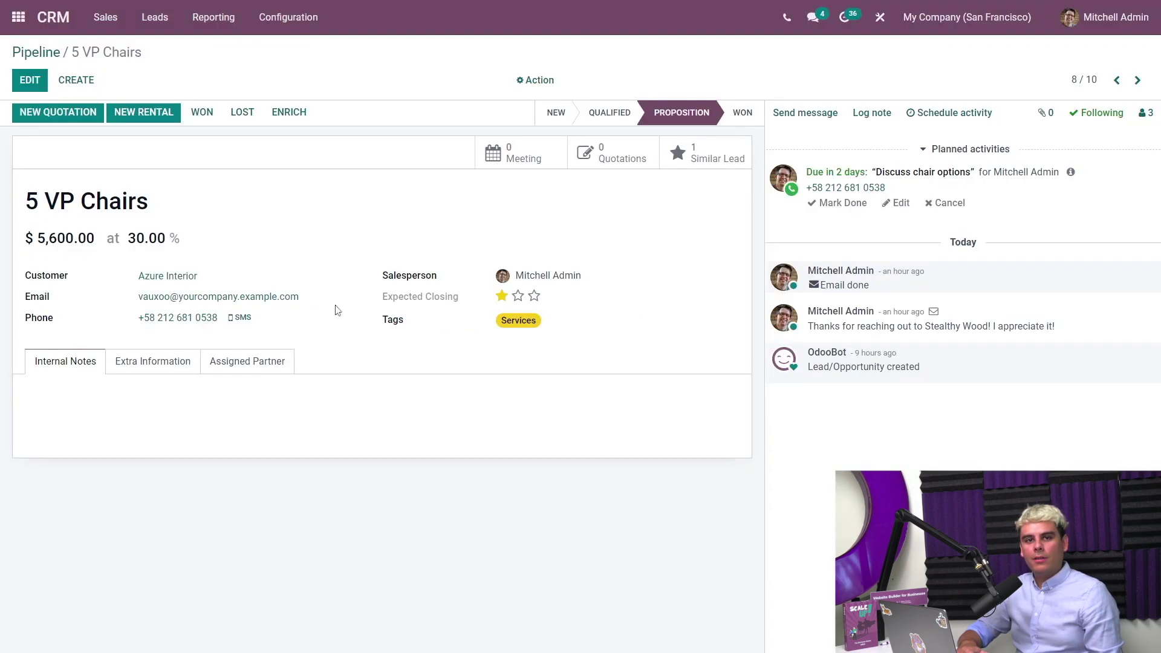
pyautogui.moveTo(1028, 197); pyautogui.dragTo(799, 177)
pyautogui.click(998, 195)
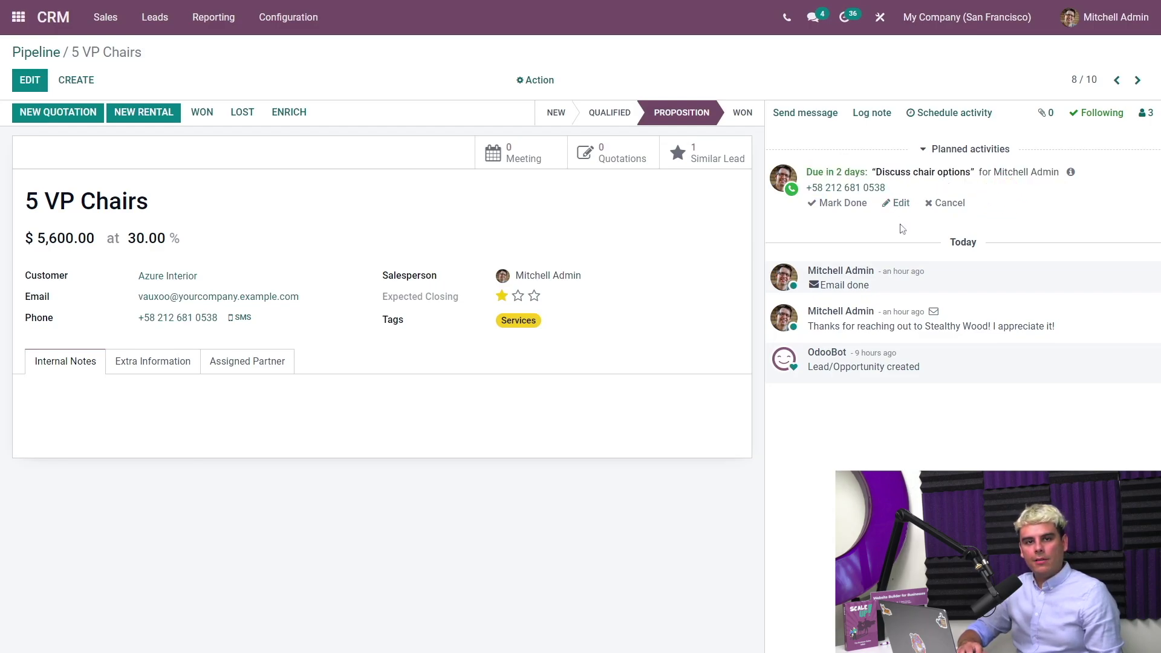
pyautogui.click(976, 202)
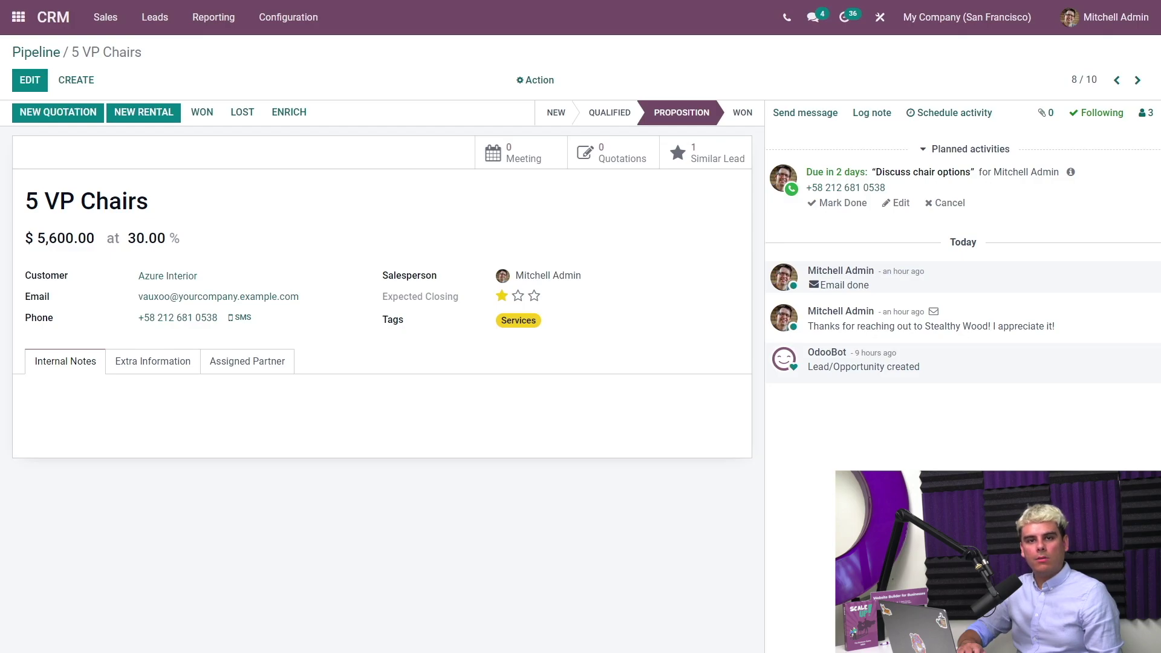
# - Go to Configuration > Activity Types
pyautogui.click(282, 17)
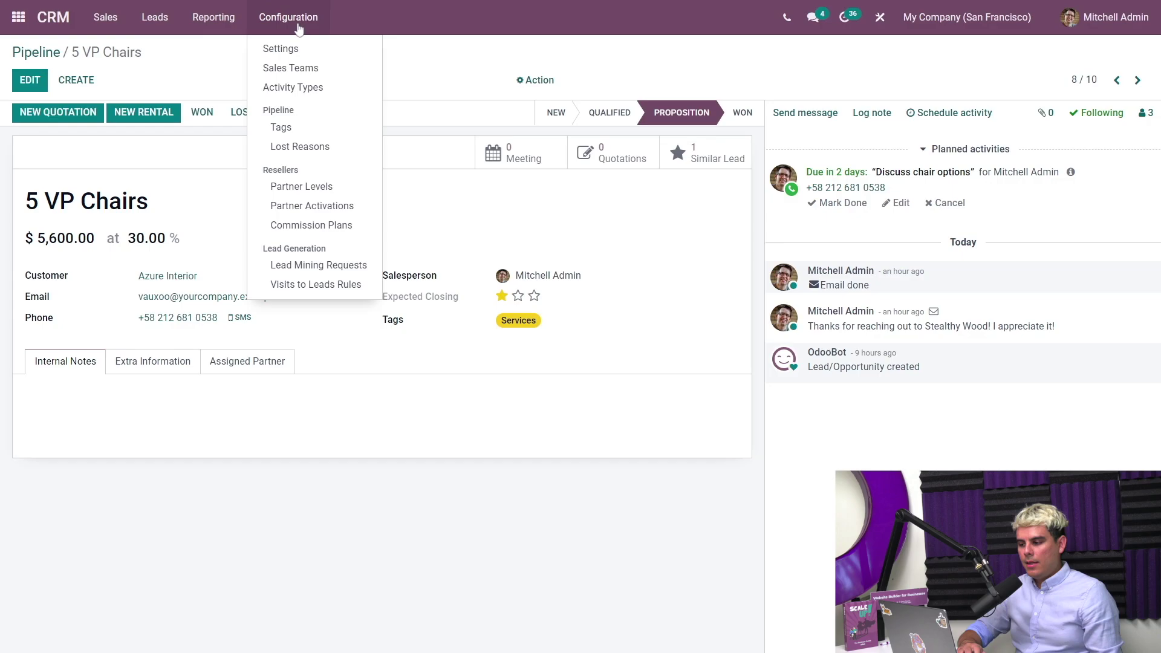
pyautogui.click(302, 91)
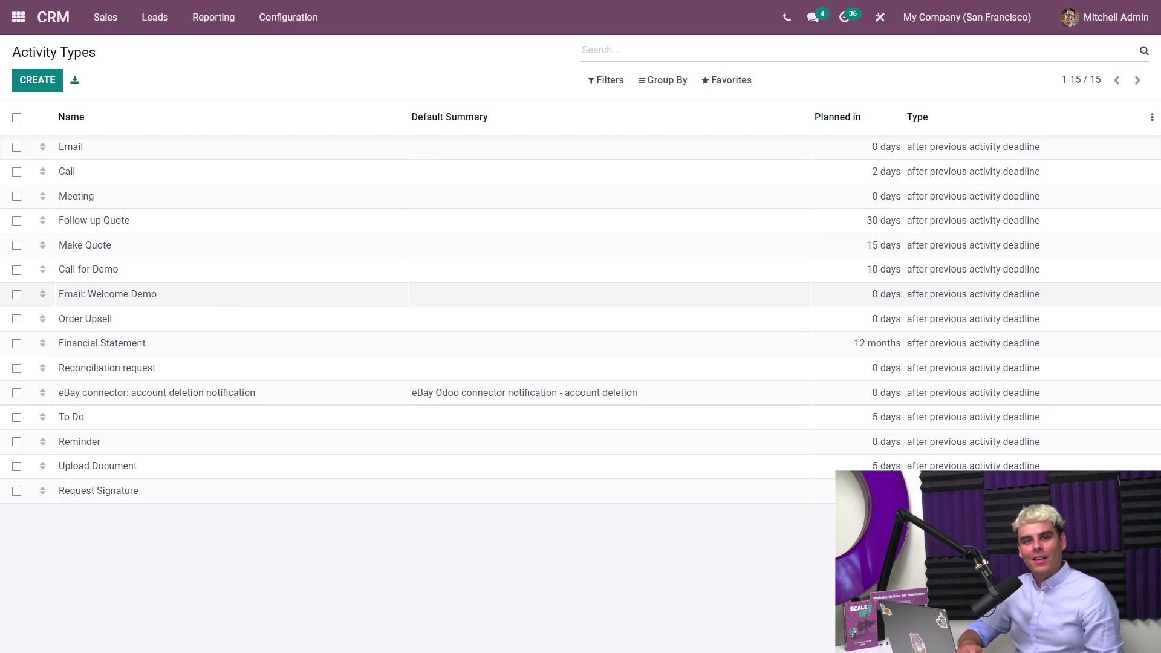
# - Create a new activity type named 'Schedule Demo'
pyautogui.click(35, 79)
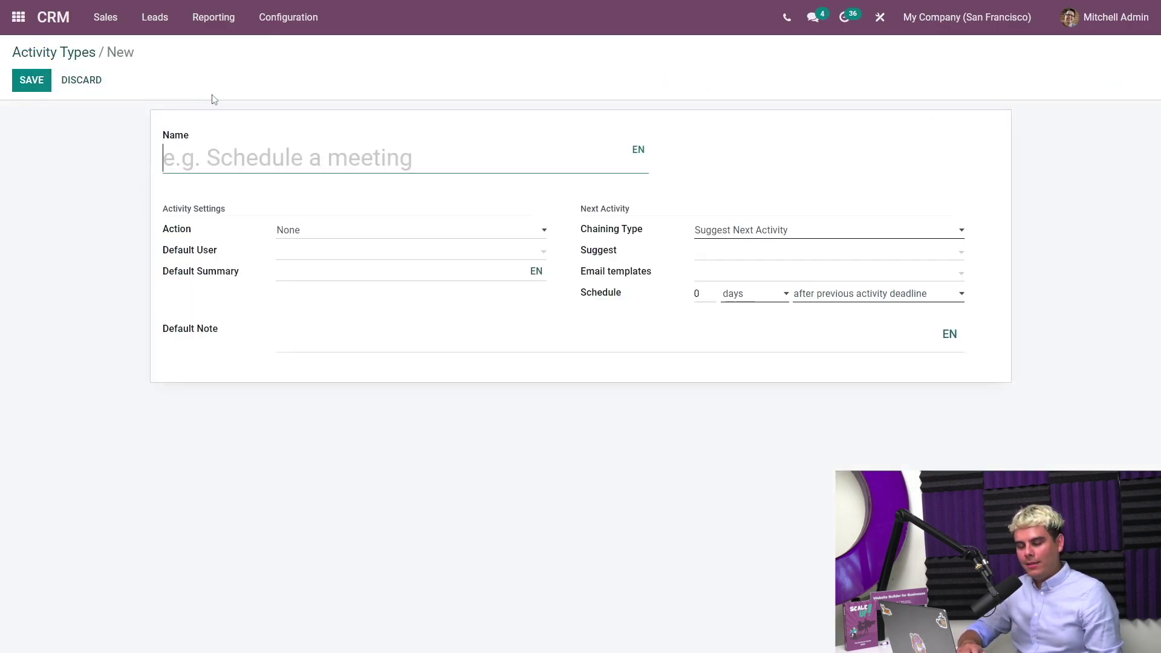
pyautogui.write('S')
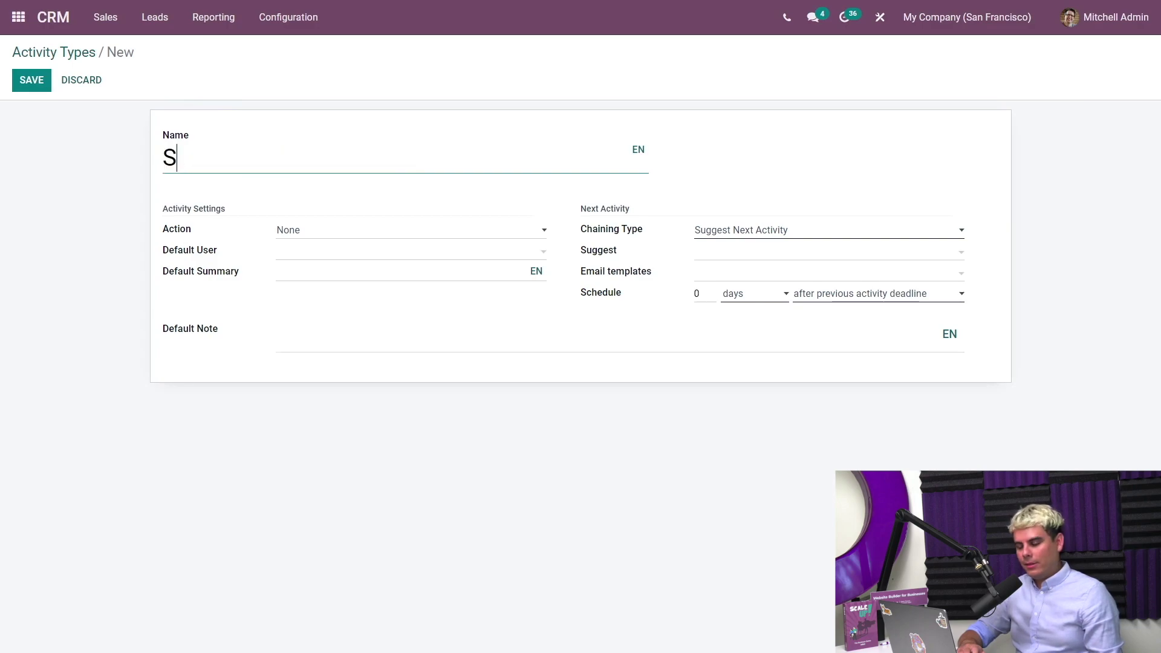
pyautogui.write('chedule Demo')
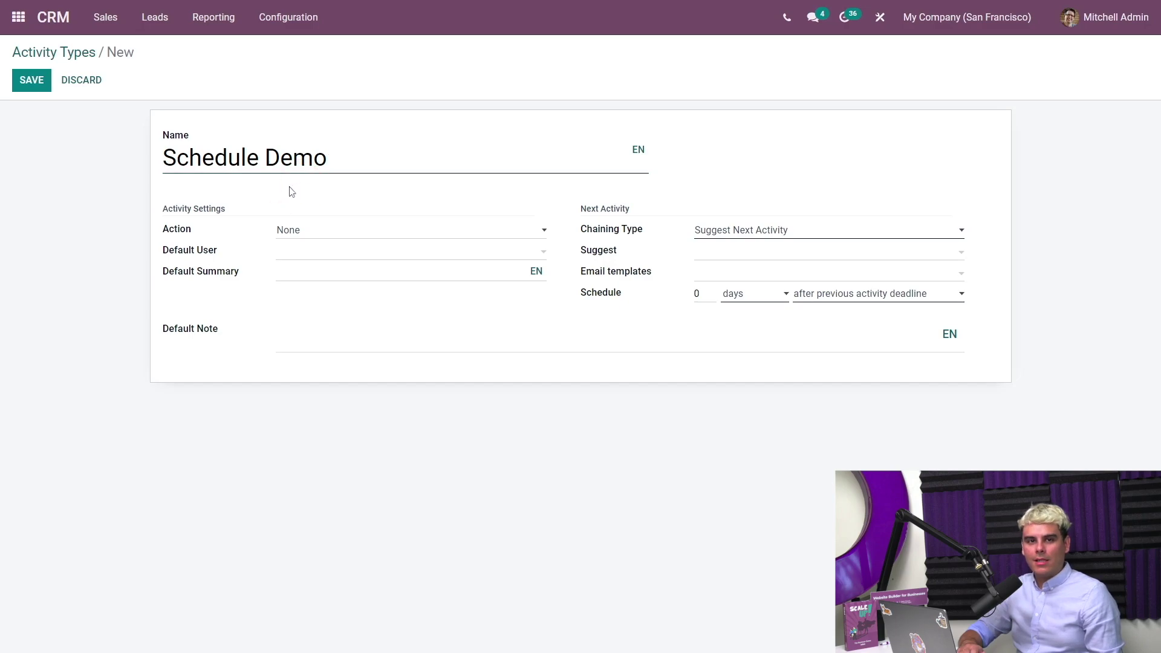
pyautogui.moveTo(177, 229); pyautogui.dragTo(213, 236)
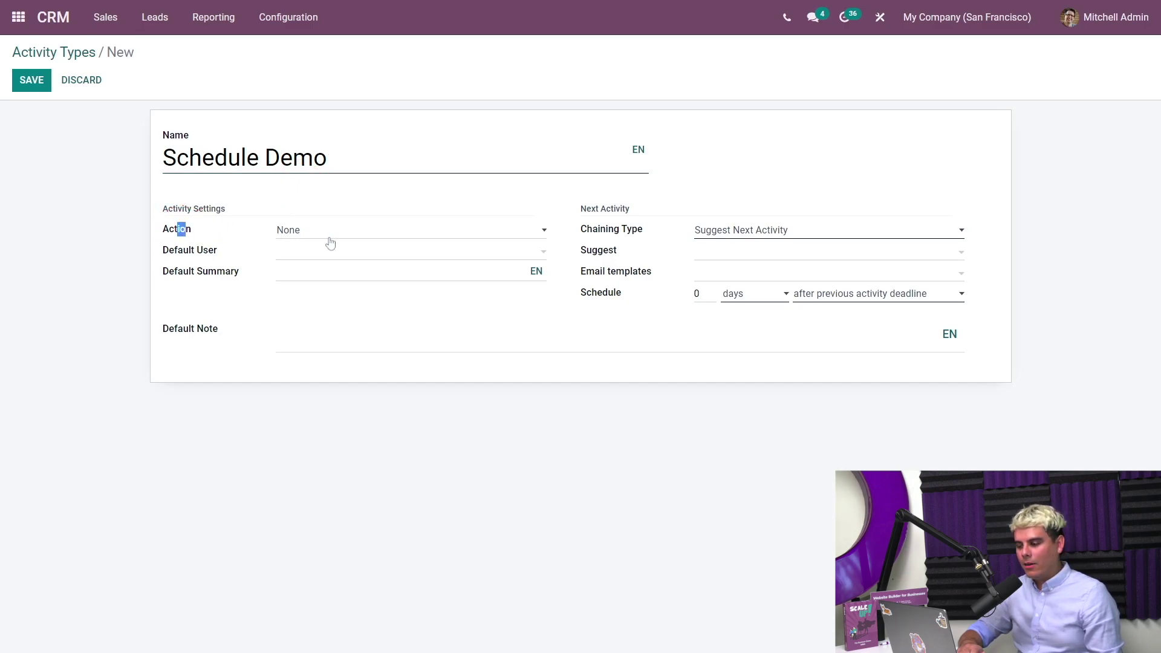
pyautogui.click(234, 234)
pyautogui.click(294, 235)
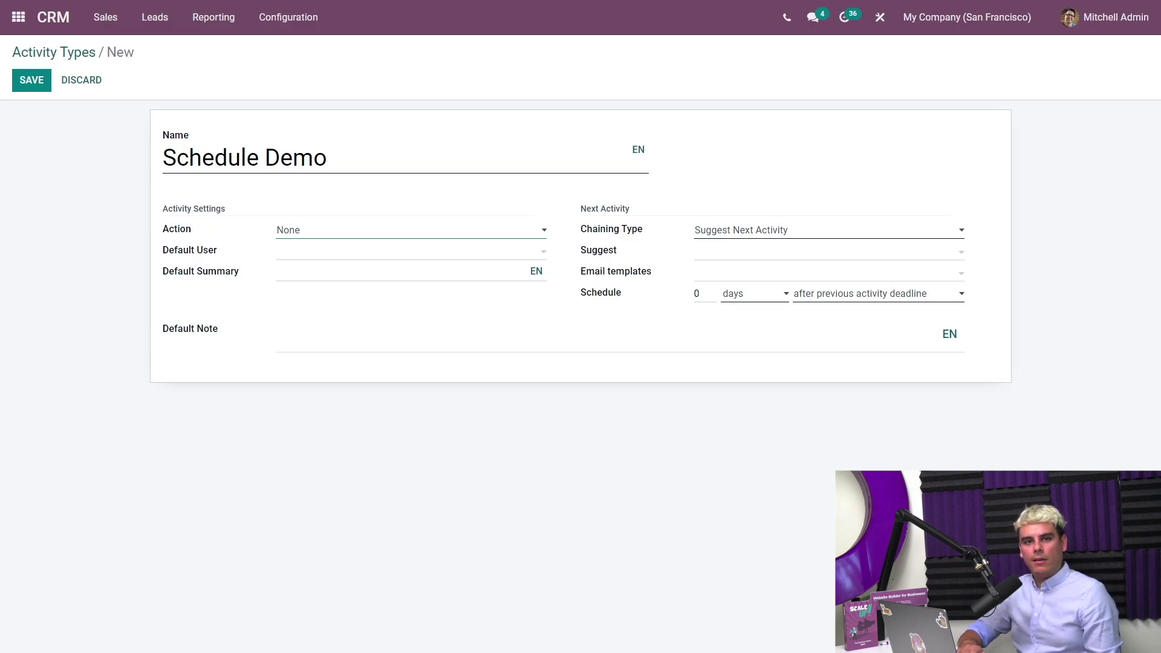
# - Auto-trigger Email: Welcome Demo 0 days after completion date, and save the type
pyautogui.click(767, 229)
pyautogui.click(762, 253)
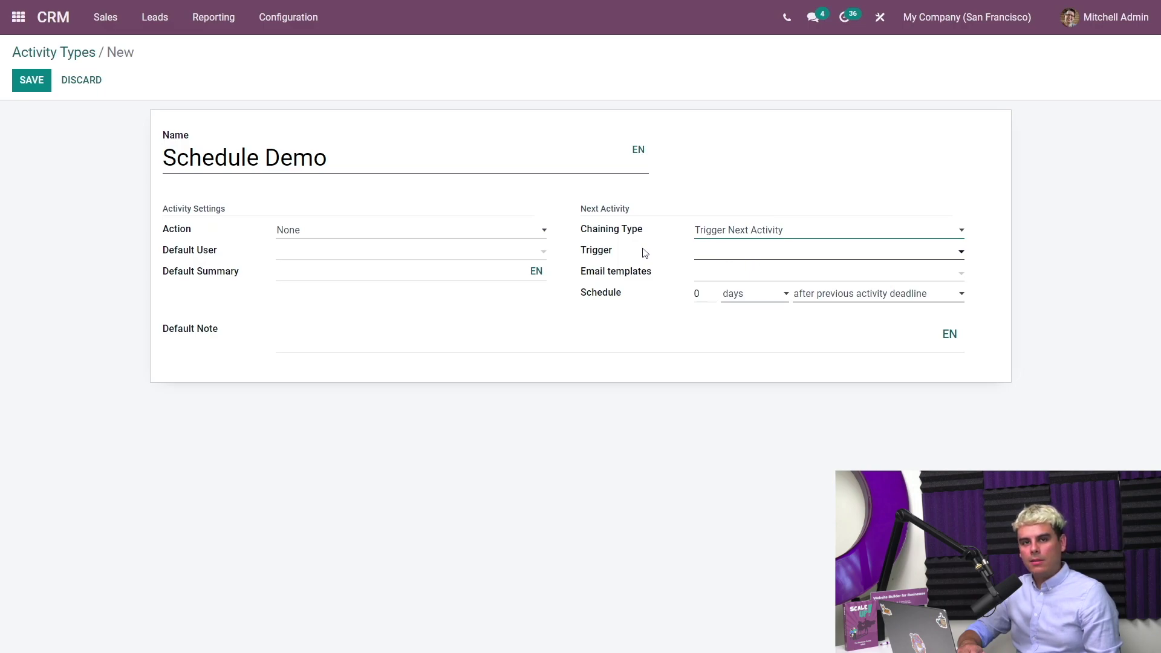
pyautogui.click(728, 254)
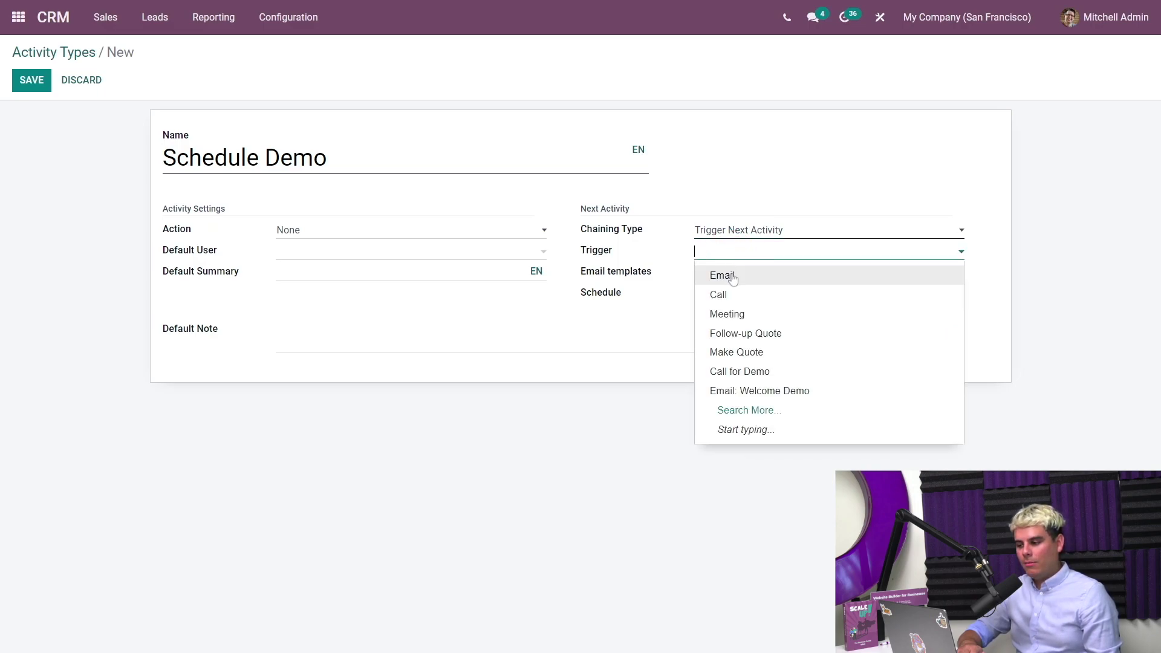
pyautogui.click(768, 391)
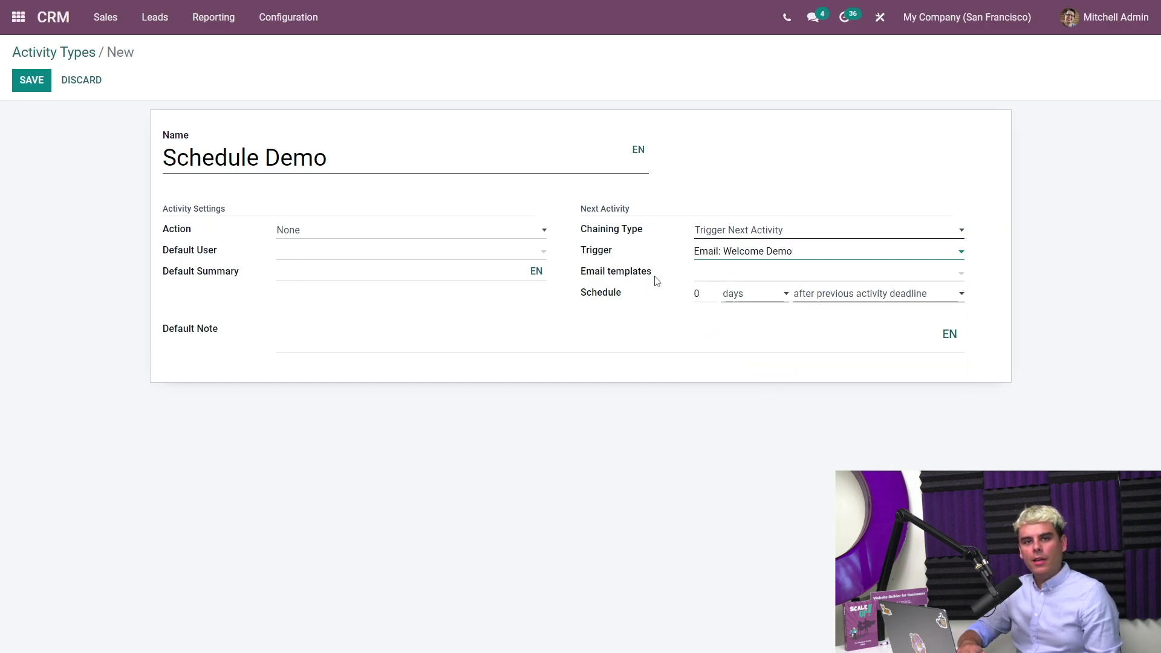
pyautogui.click(701, 294)
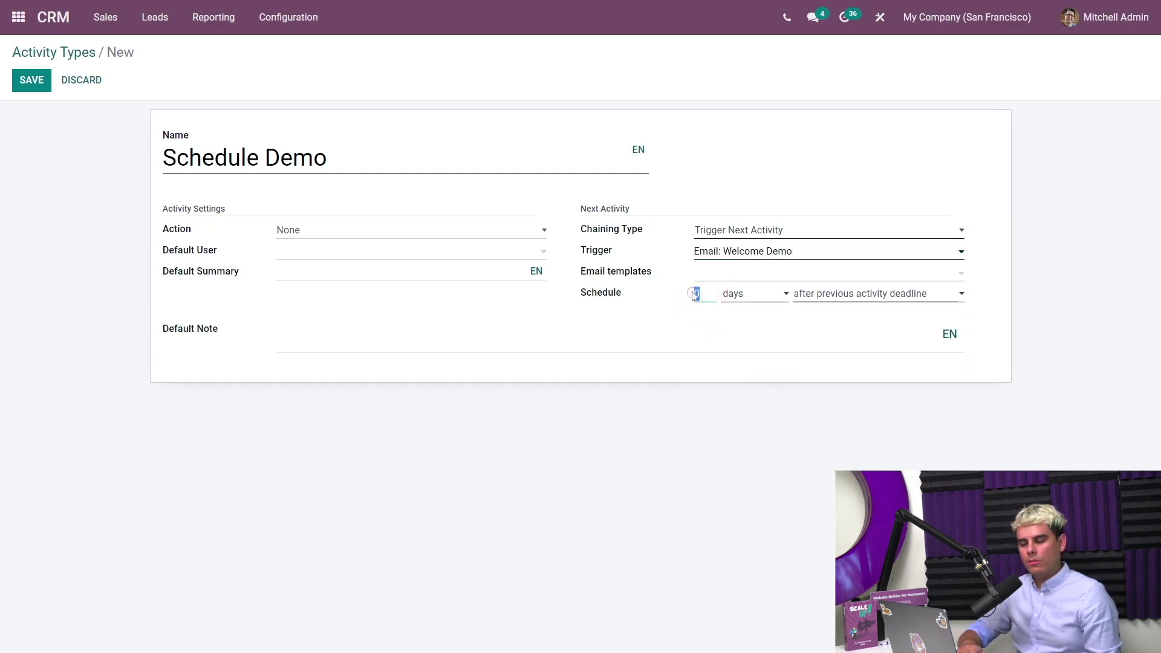
pyautogui.click(877, 294)
pyautogui.click(813, 319)
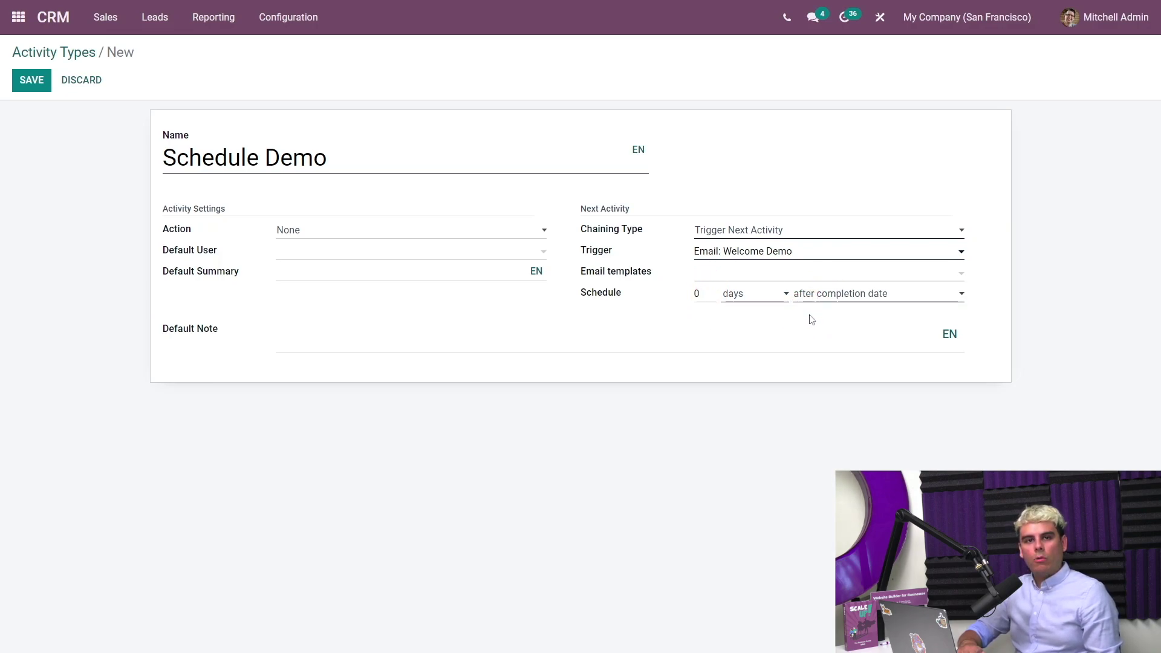
pyautogui.click(20, 83)
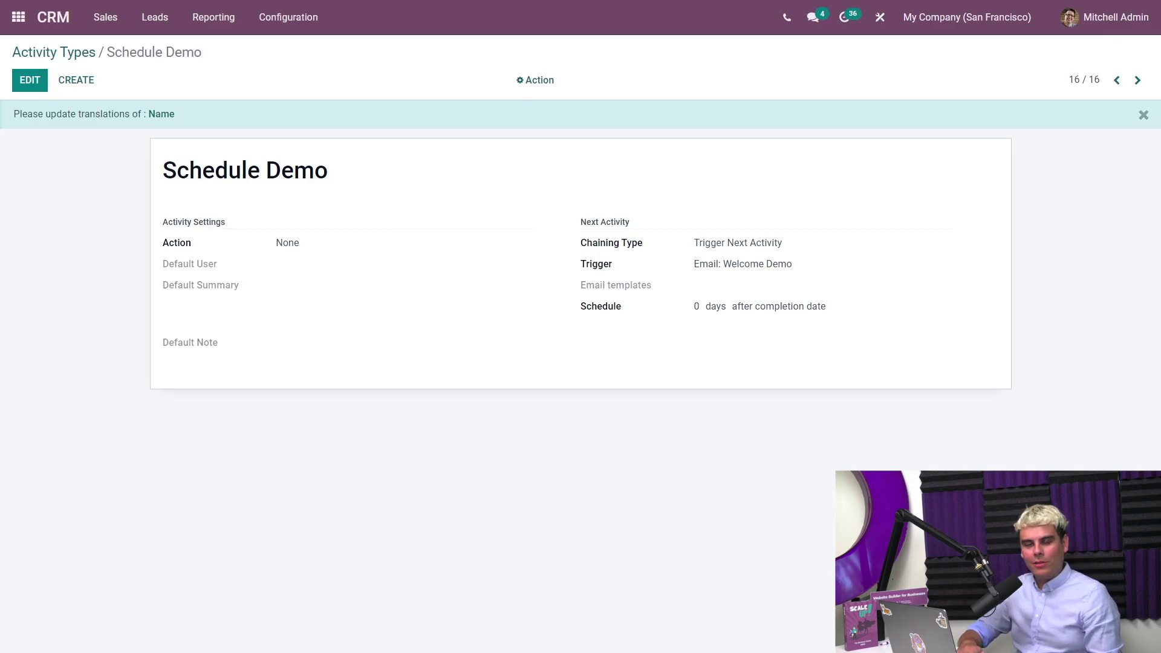
# - From the pipeline, schedule a Schedule Demo activity on 5 VP Chairs due 09/12/2022
pyautogui.click(65, 21)
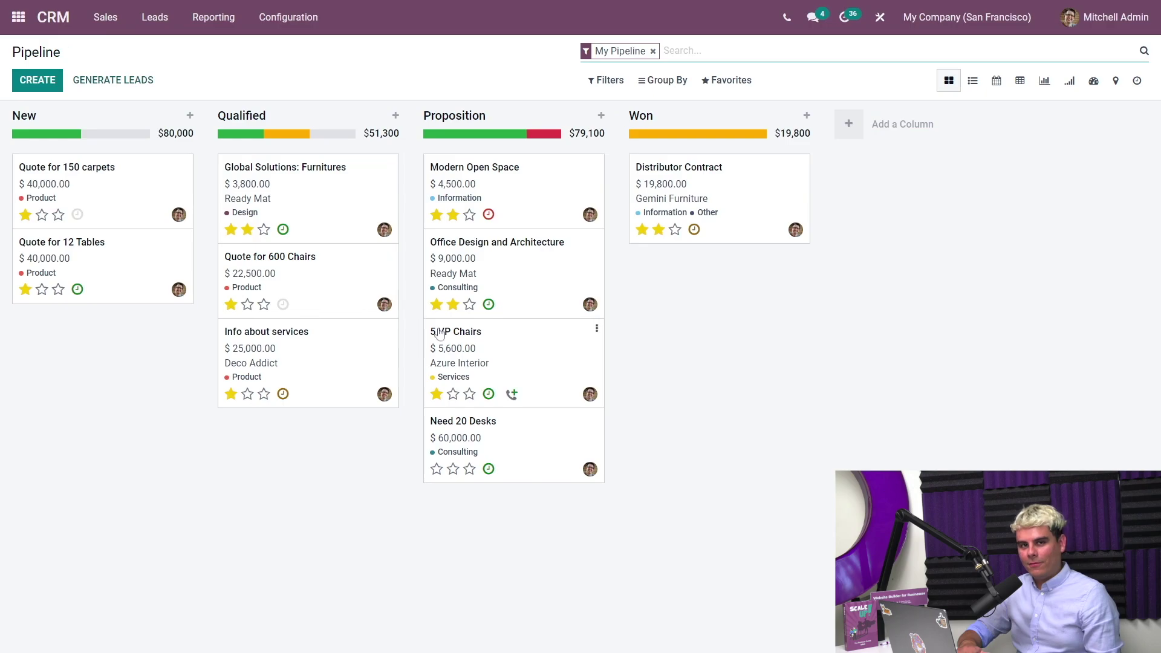
pyautogui.click(508, 353)
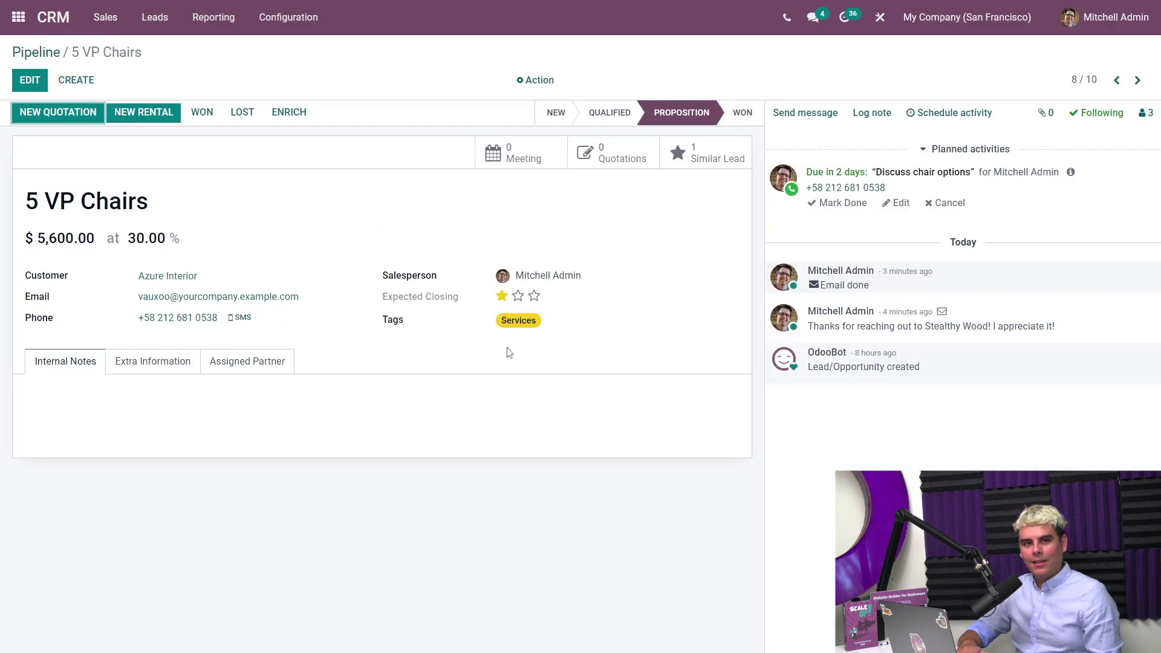
pyautogui.click(950, 113)
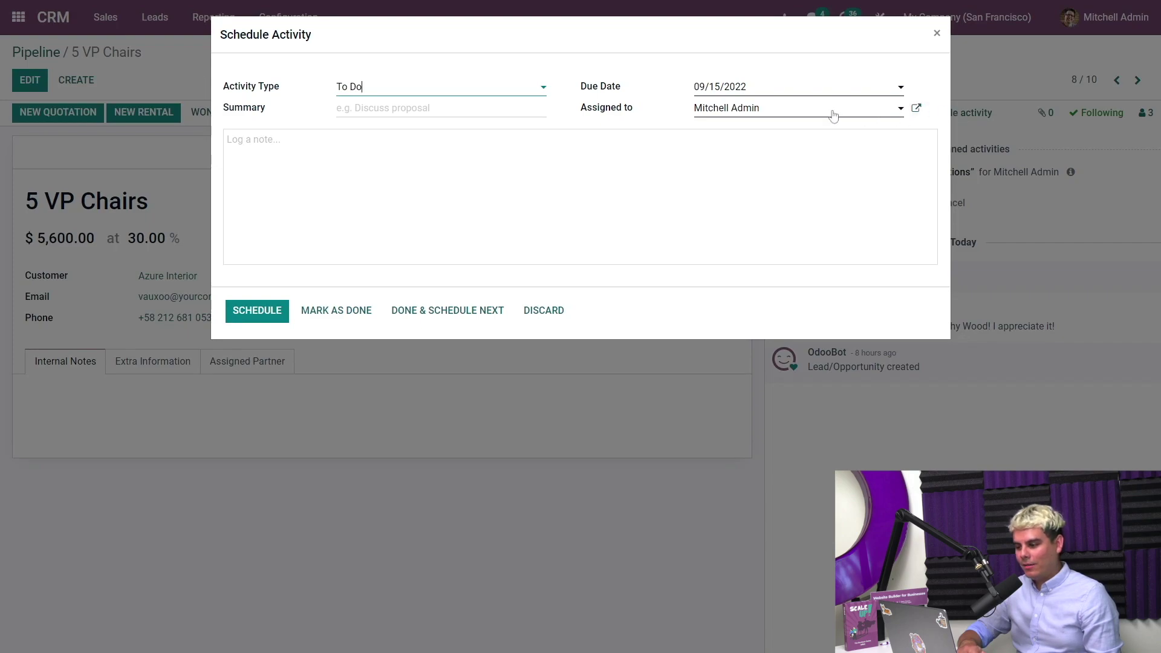
pyautogui.click(472, 91)
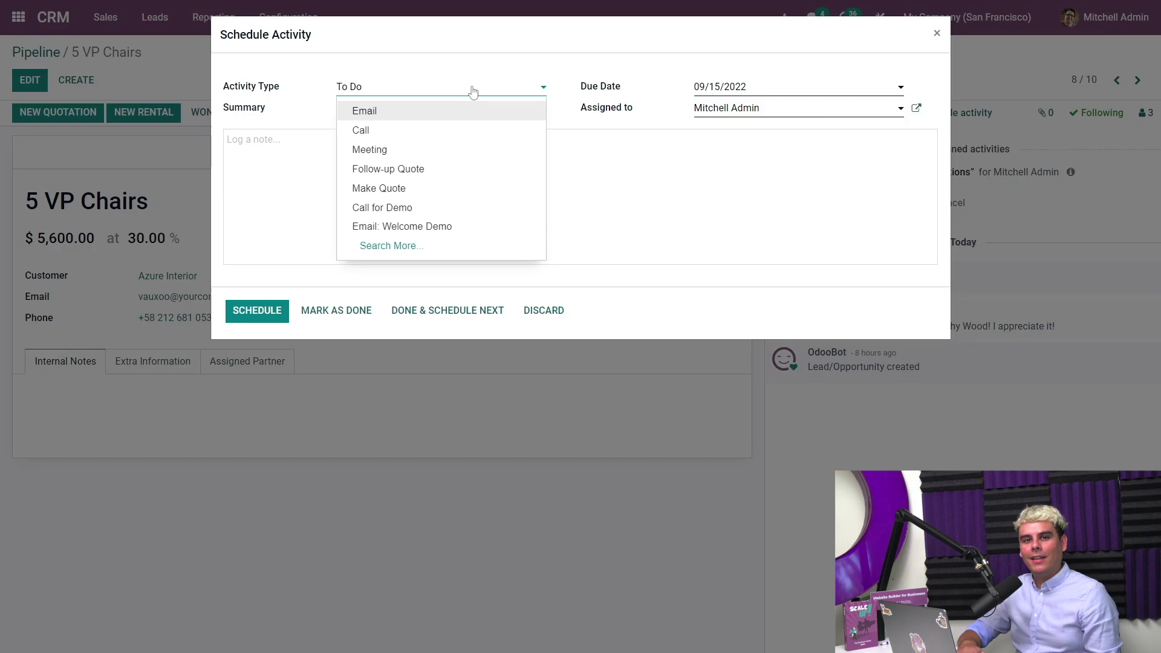
pyautogui.click(434, 248)
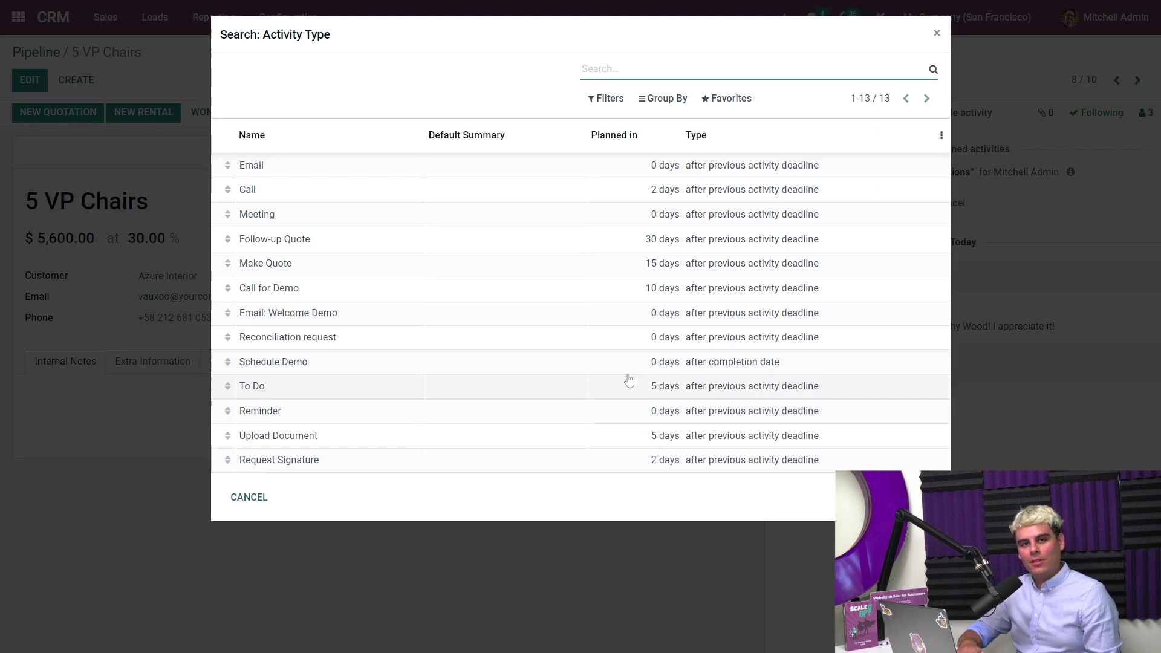
pyautogui.click(559, 370)
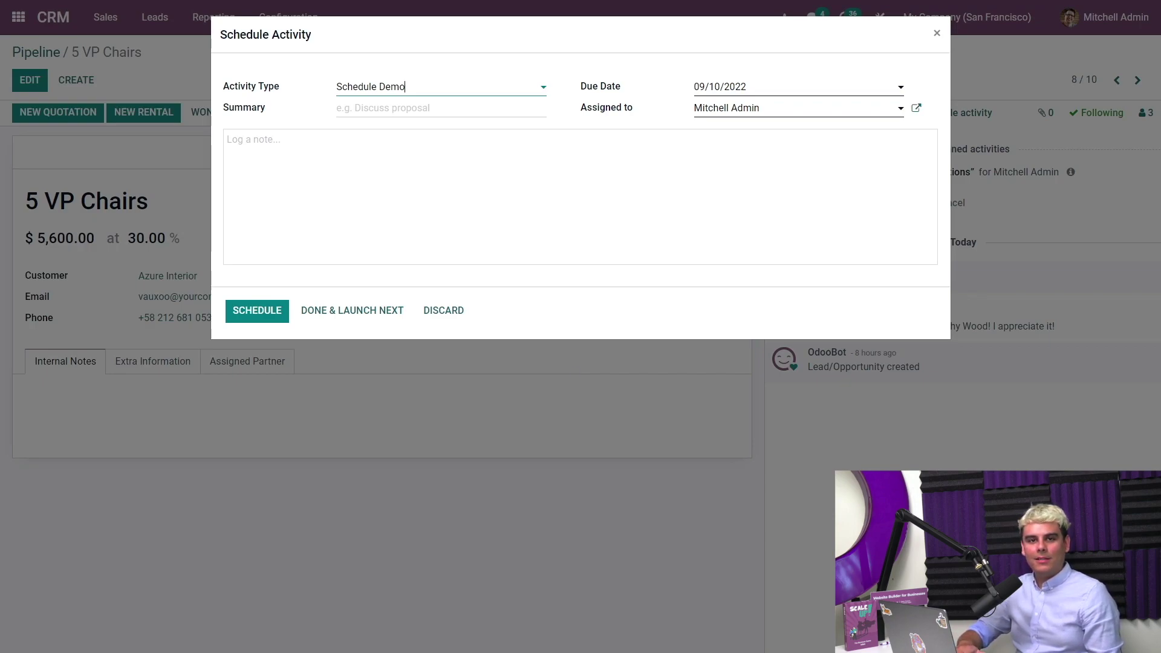
pyautogui.click(779, 90)
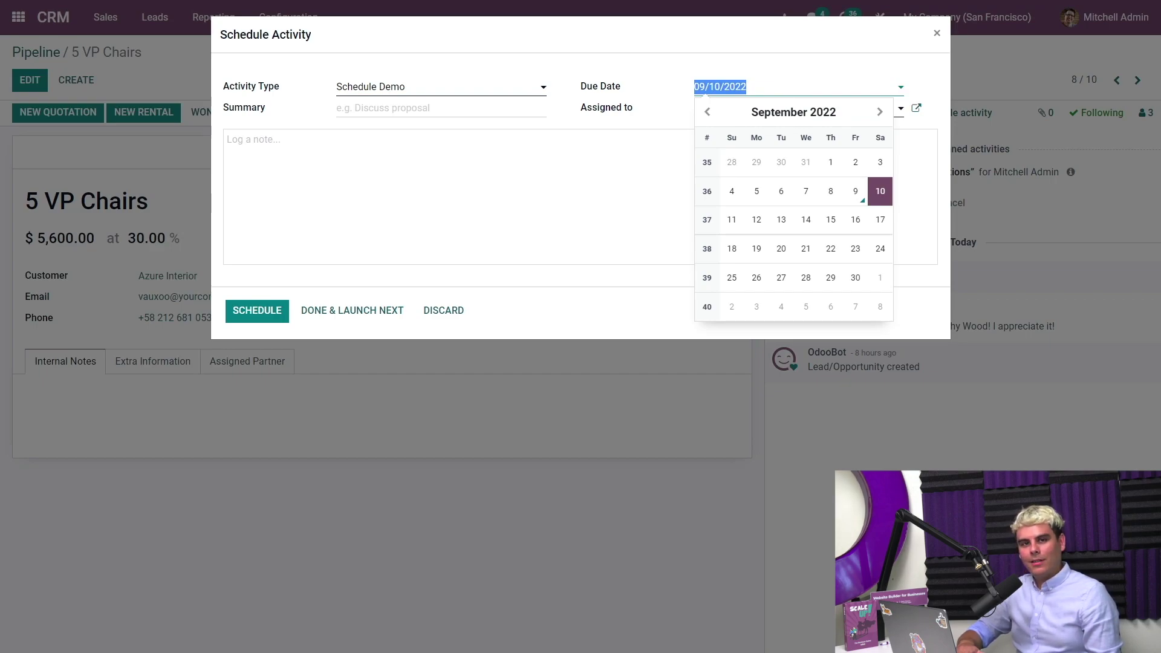
pyautogui.click(757, 220)
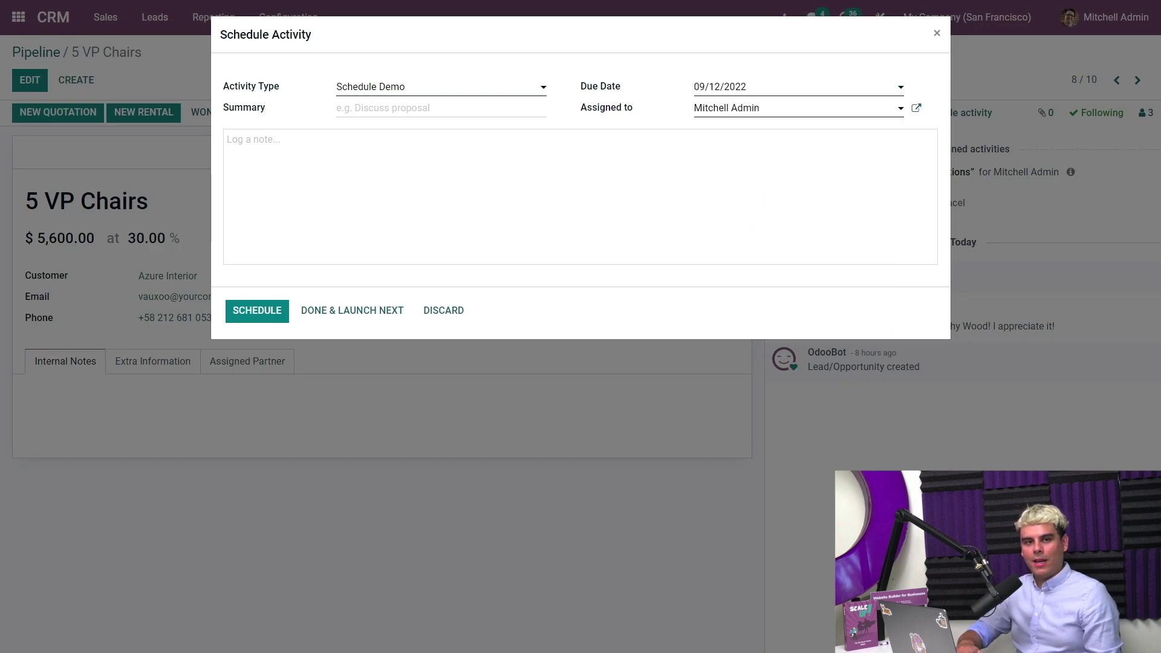
pyautogui.click(265, 321)
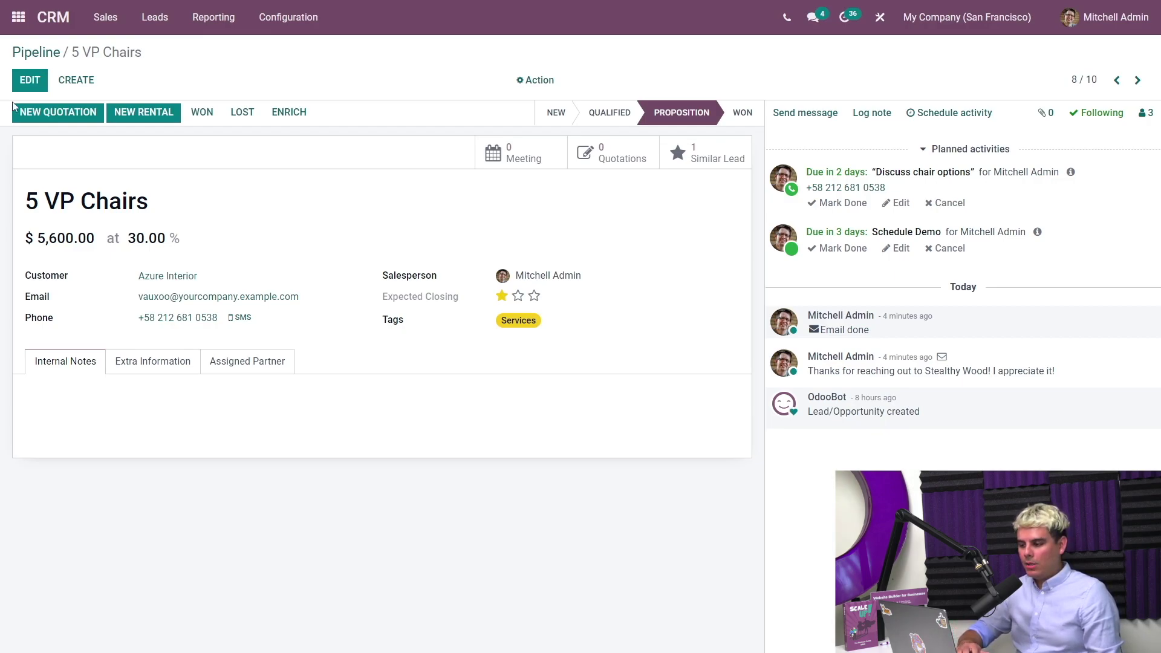
# - Return from the 5 VP Chairs opportunity to the Pipeline kanban board
pyautogui.click(60, 23)
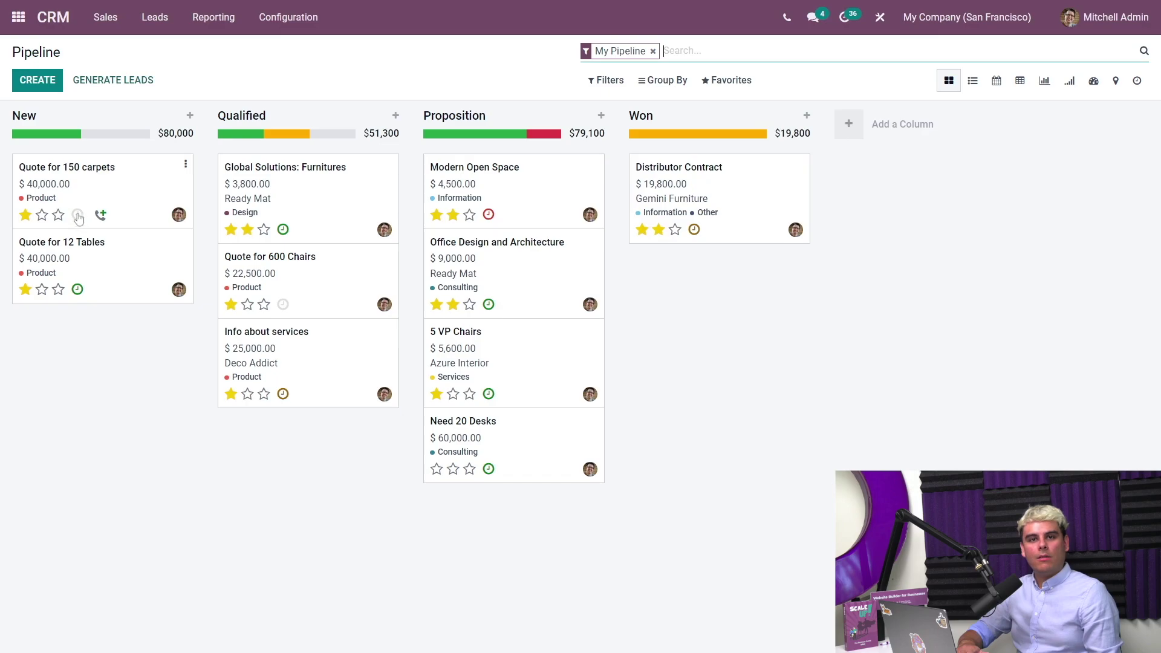
pyautogui.click(198, 177)
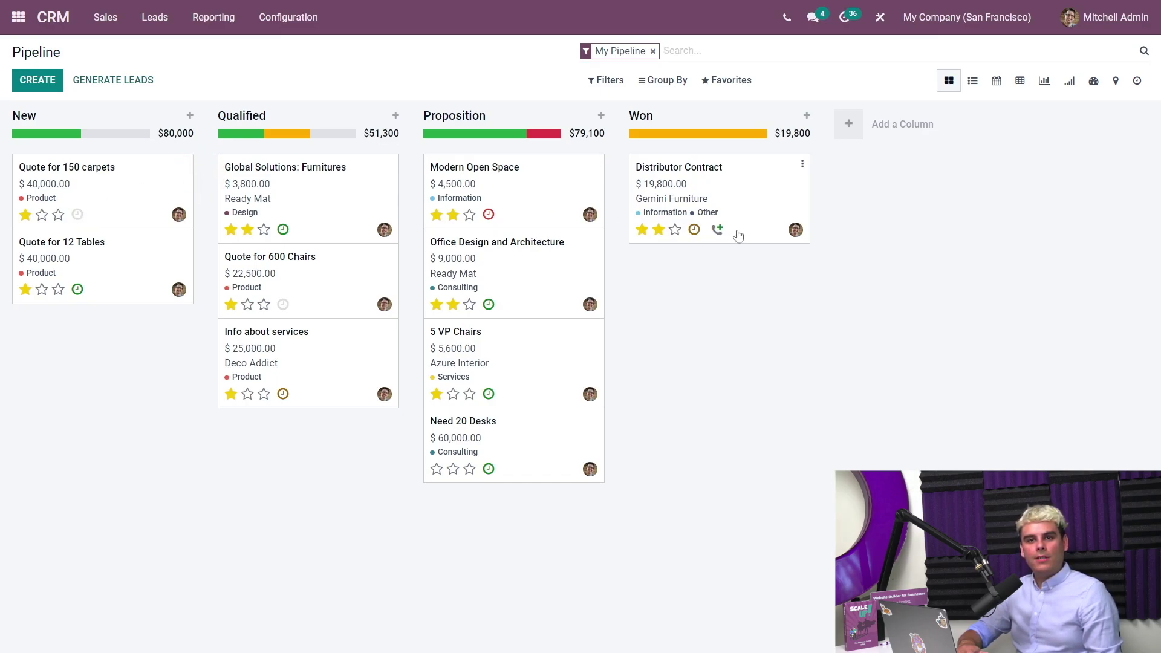
pyautogui.click(694, 230)
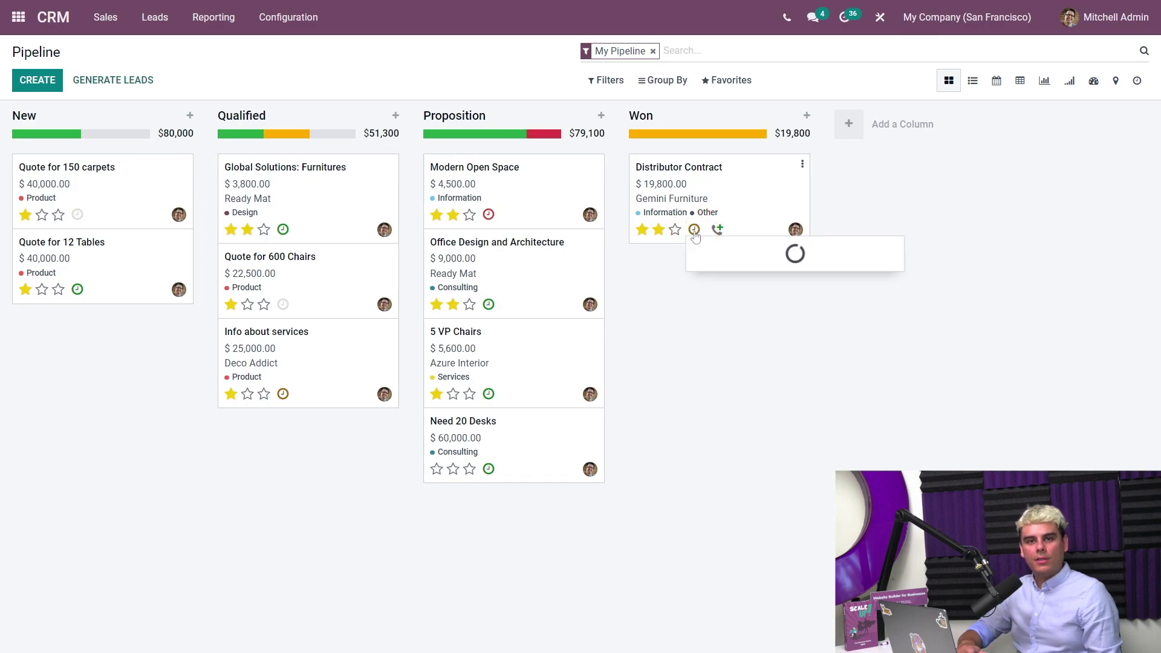
pyautogui.click(661, 294)
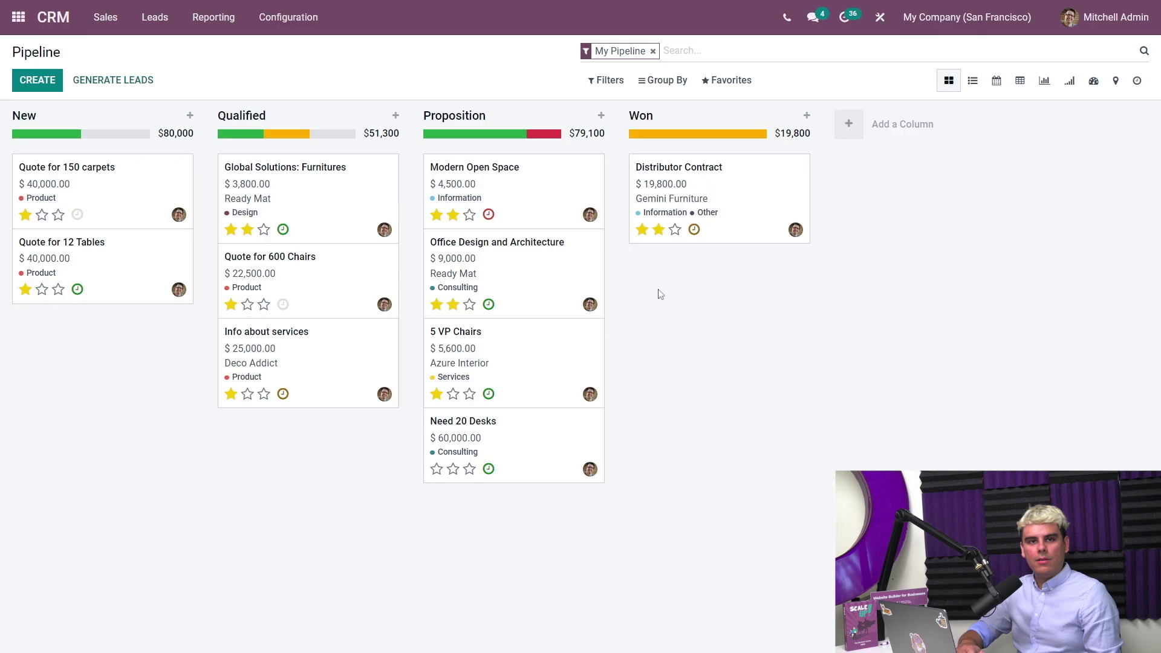
pyautogui.click(488, 394)
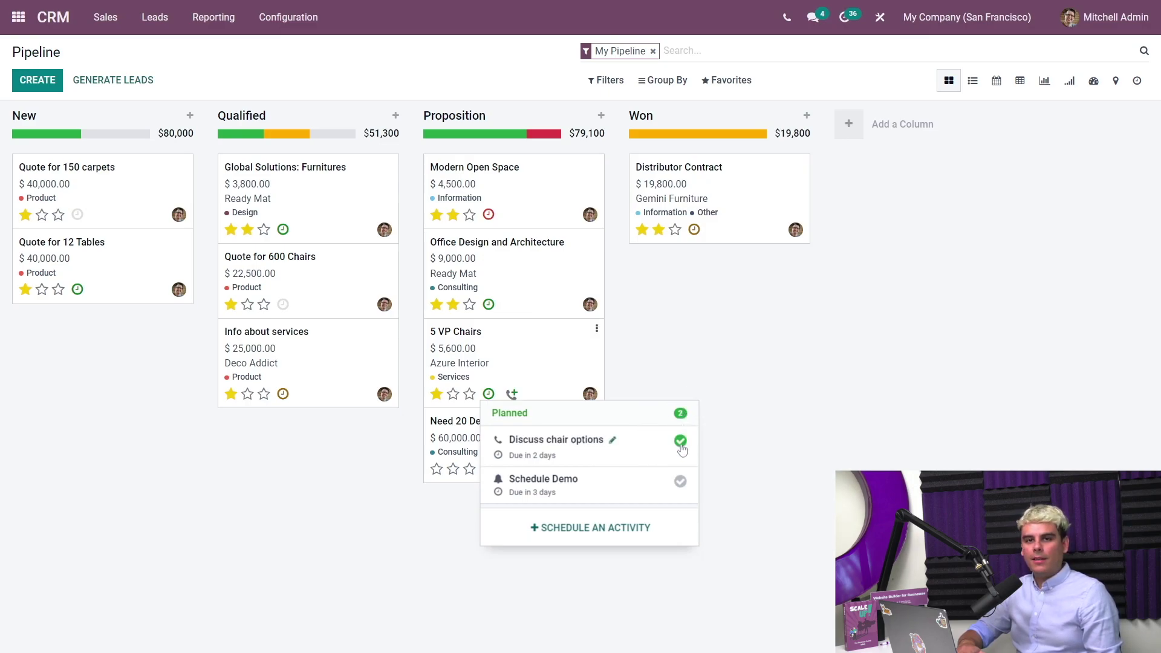
pyautogui.click(613, 442)
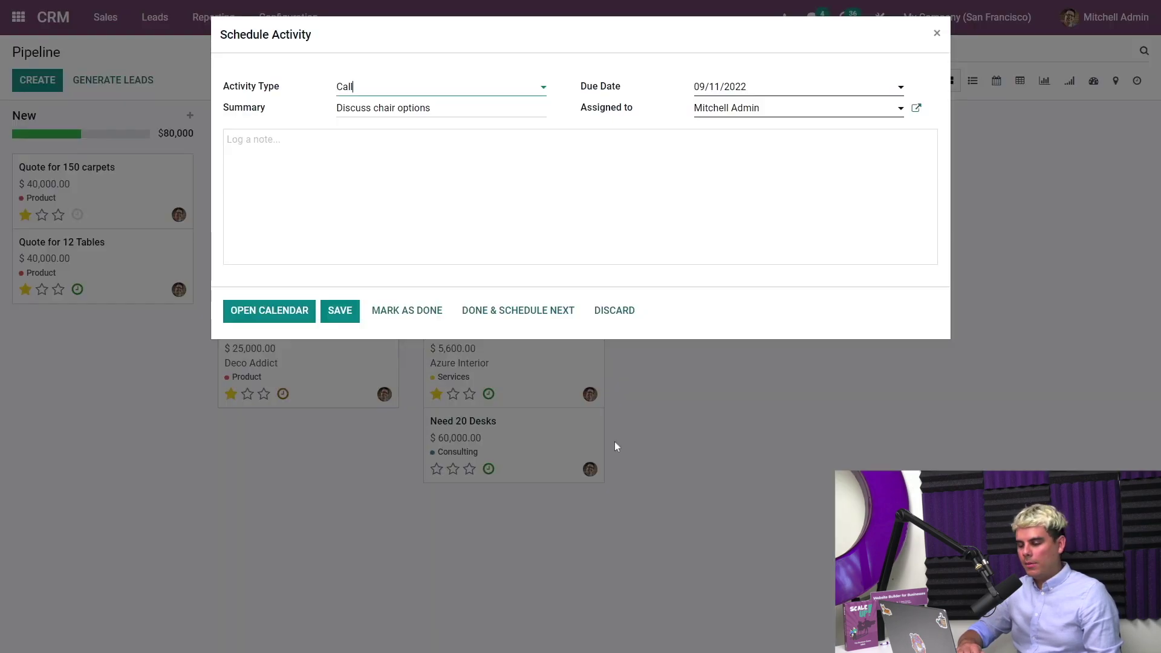
pyautogui.click(936, 33)
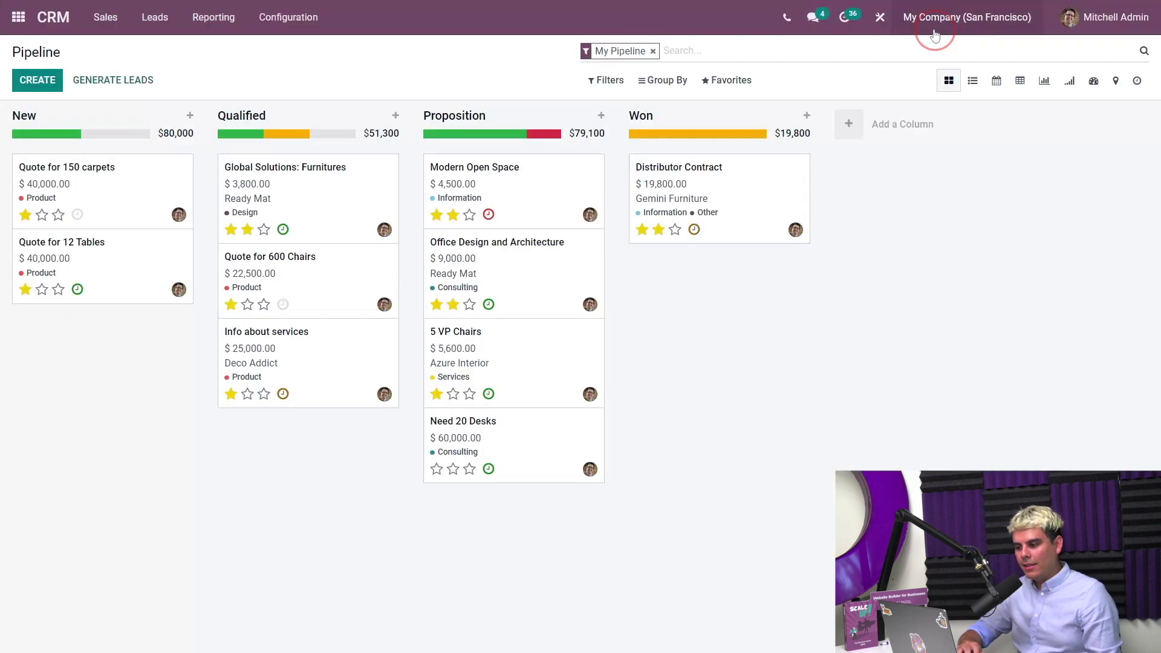
pyautogui.click(489, 396)
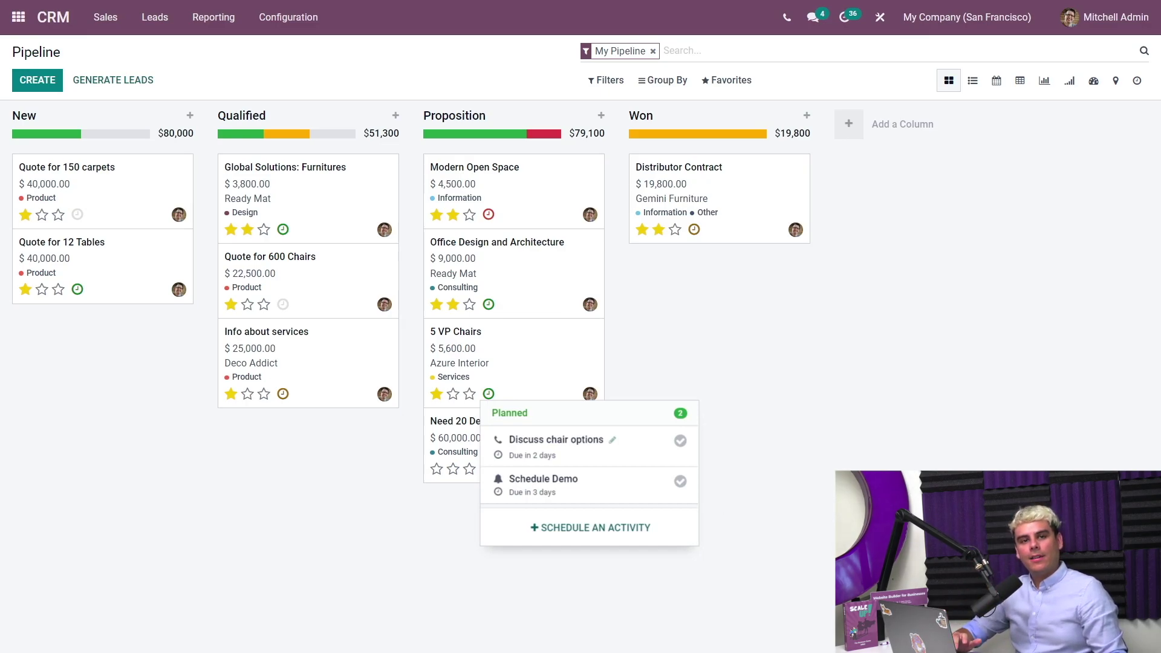
pyautogui.click(730, 500)
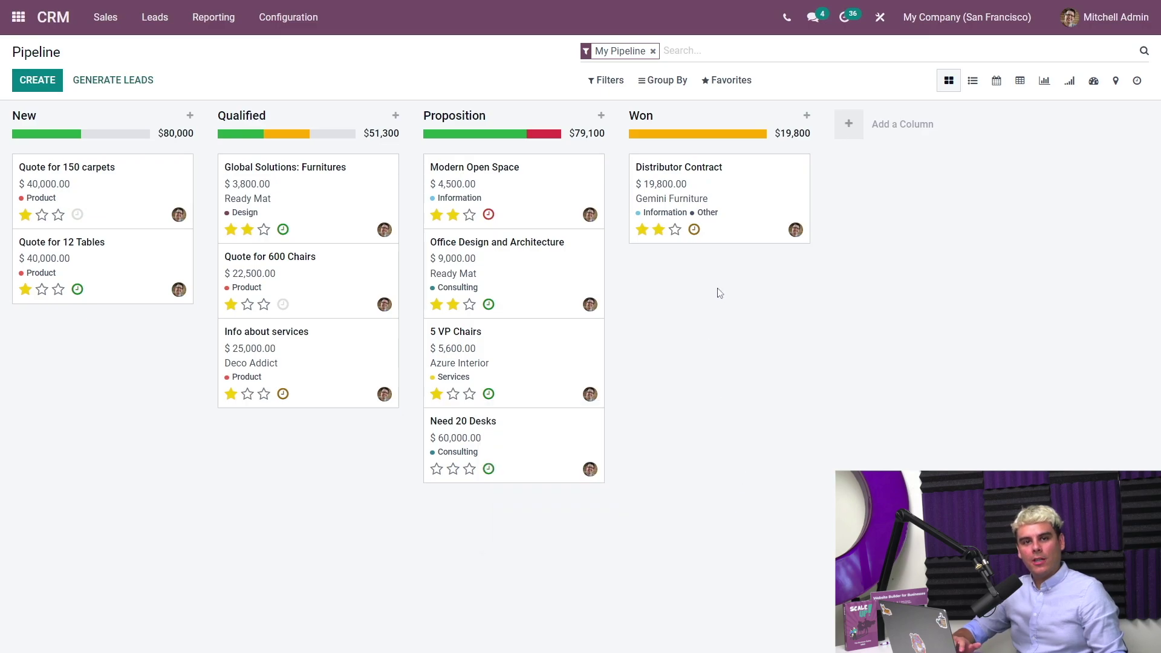
# - Switch the pipeline to list view and sort the 10 opportunities by My Deadline, soonest first
pyautogui.click(972, 81)
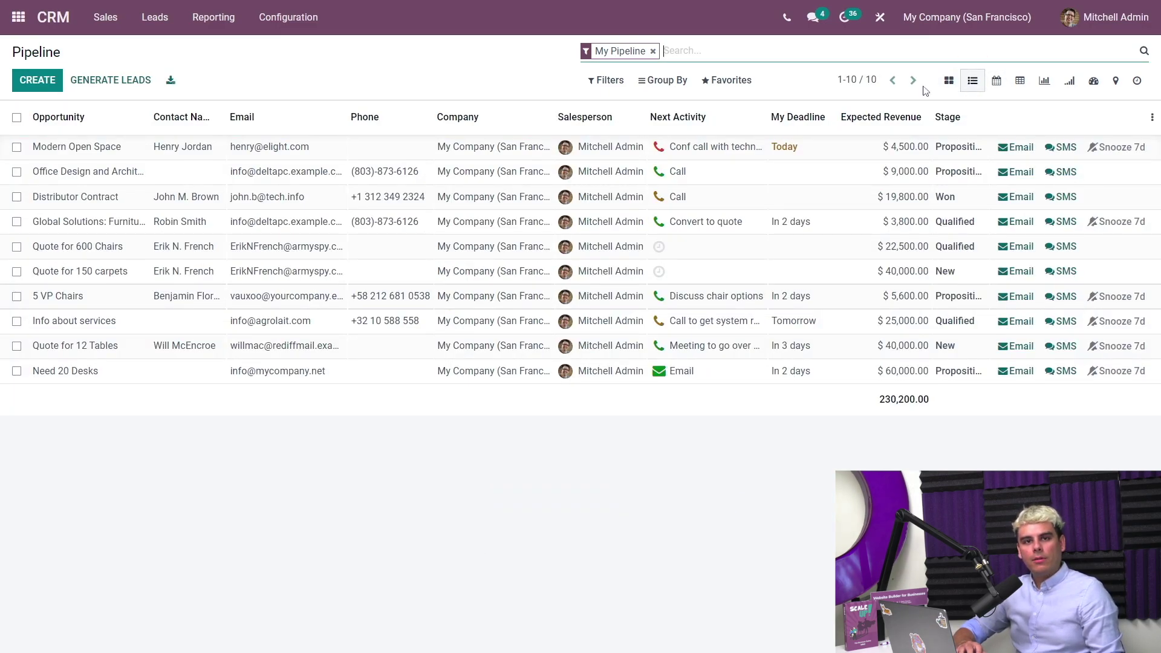
pyautogui.click(800, 118)
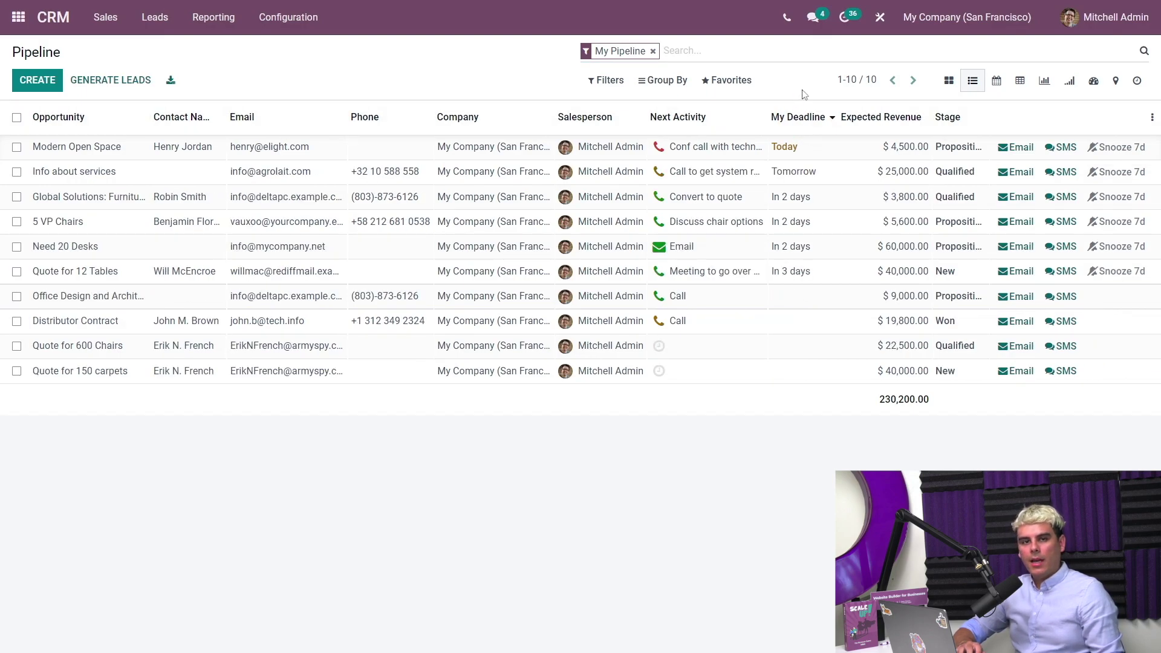